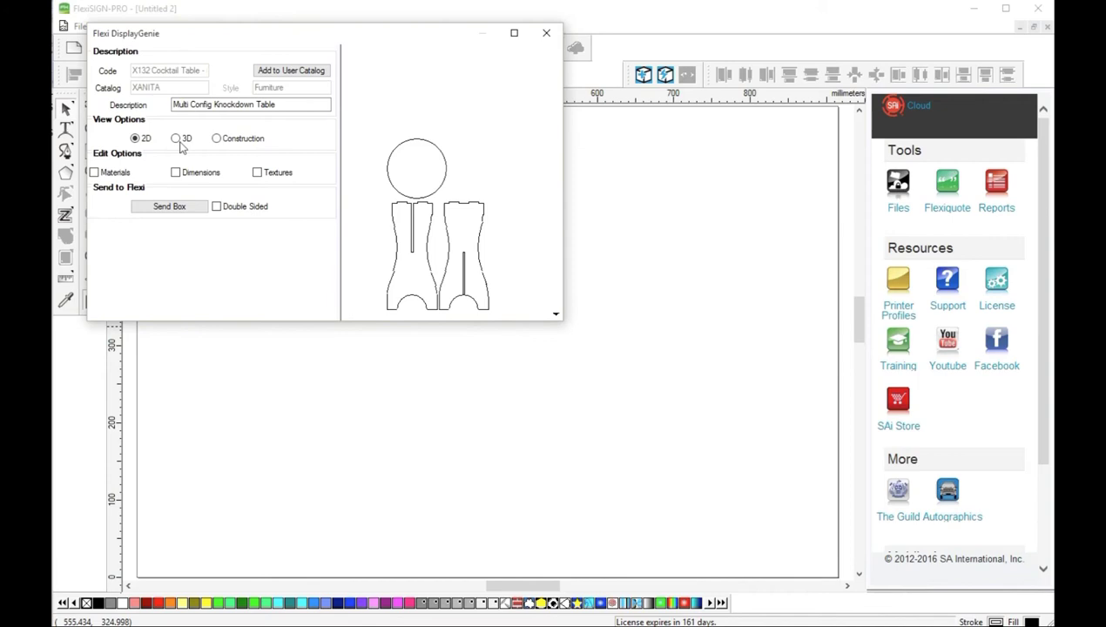
- Show the table in 3D, enlarge the DisplayGenie window and tilt the model to reveal its round top
click(176, 139)
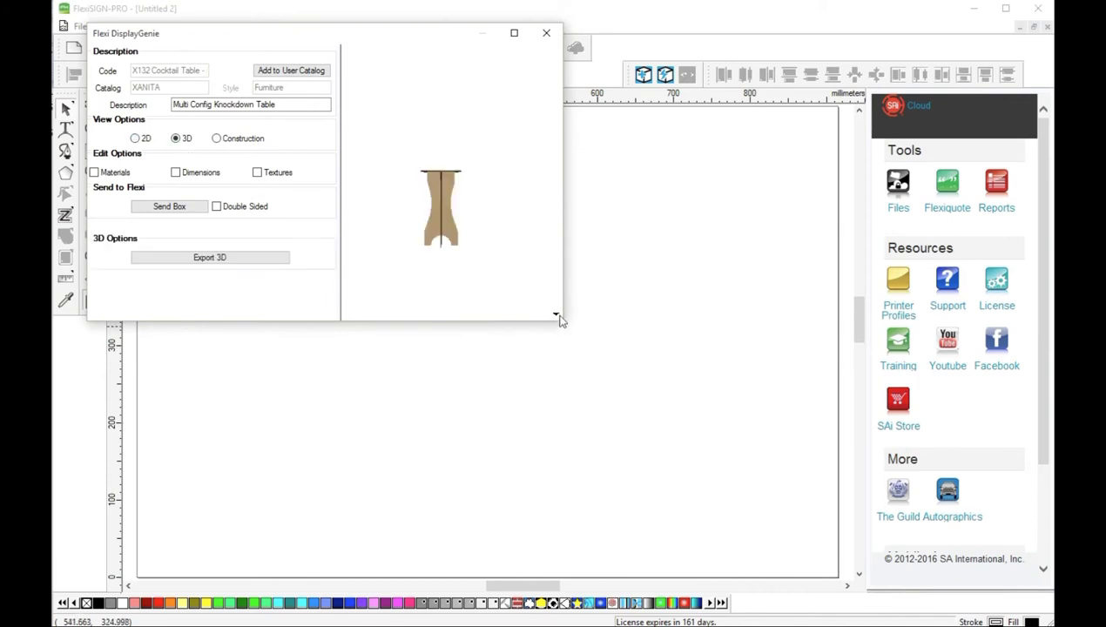
drag(558, 319, 1019, 616)
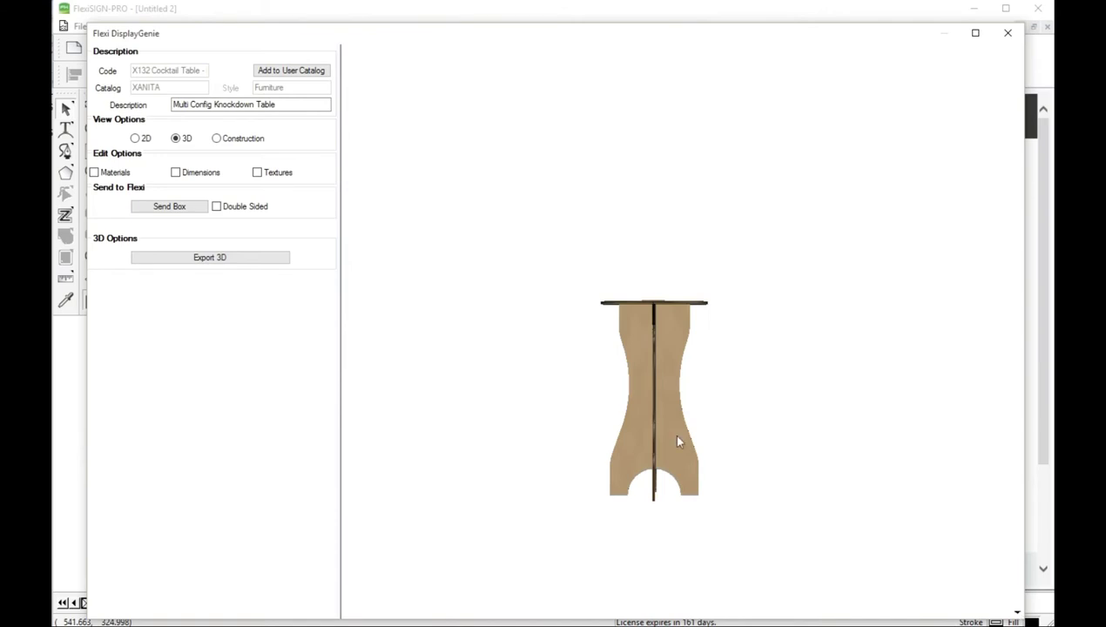
drag(667, 439, 697, 464)
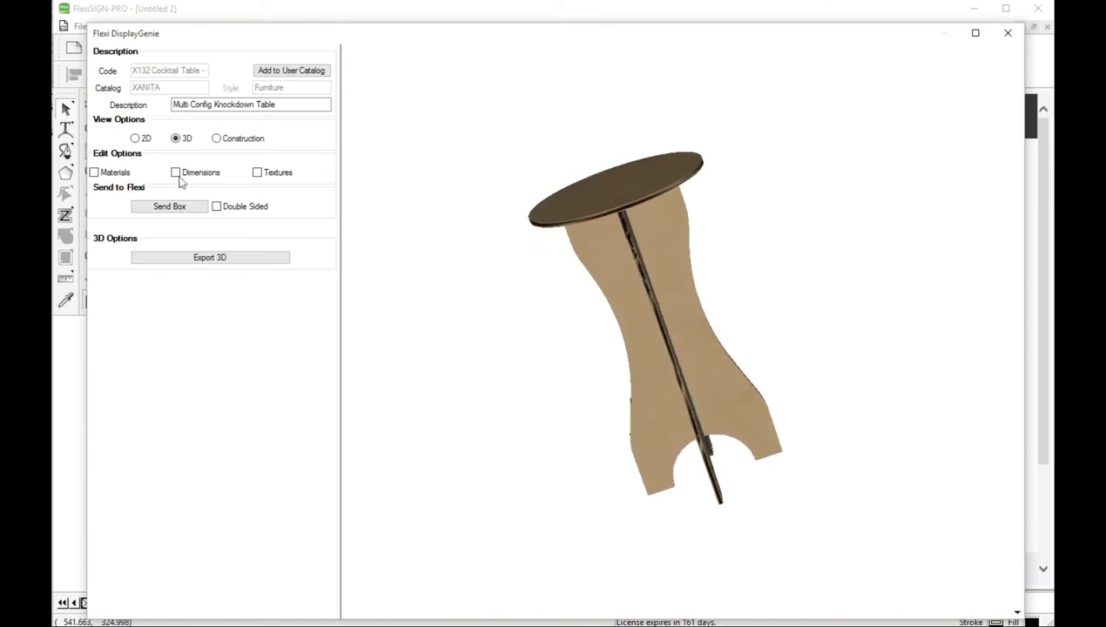
- Return to the 2D cut pieces and enable the Dimensions edit options
click(135, 138)
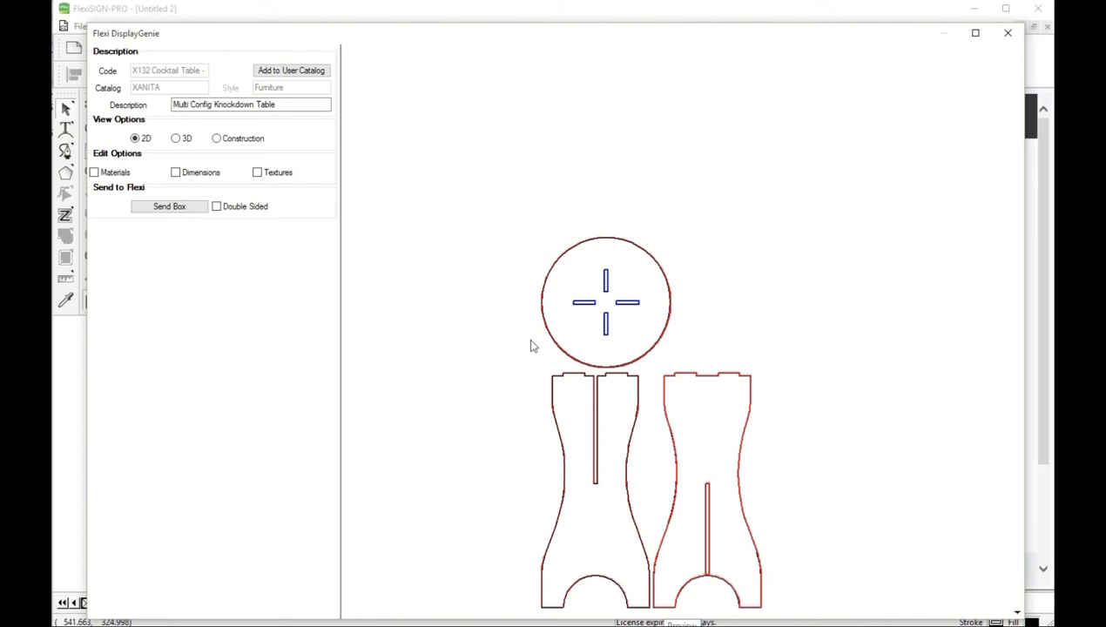
click(176, 173)
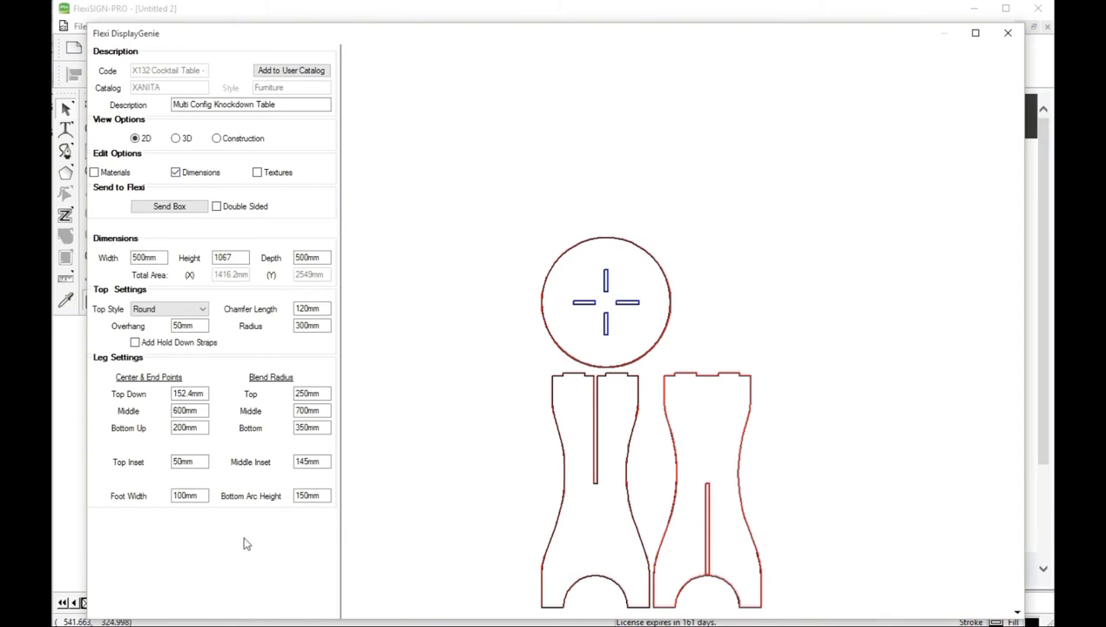
- Change the Top Style from Round to Square with a 0mm Chamfer Length
click(202, 310)
click(179, 321)
key(Down)
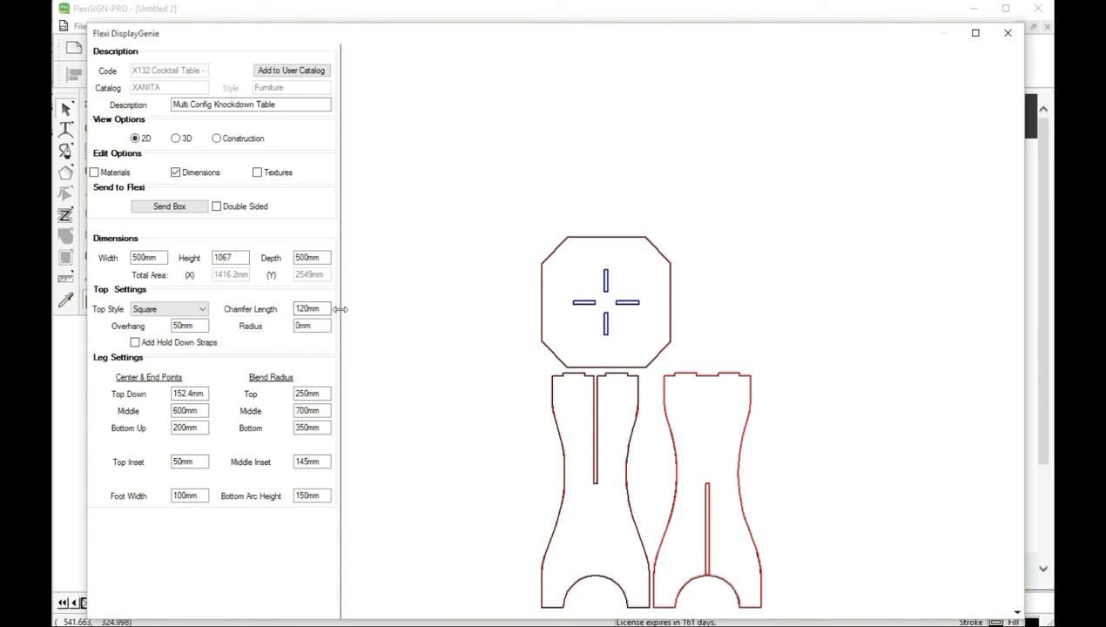
double_click(314, 309)
text(0)
click(314, 325)
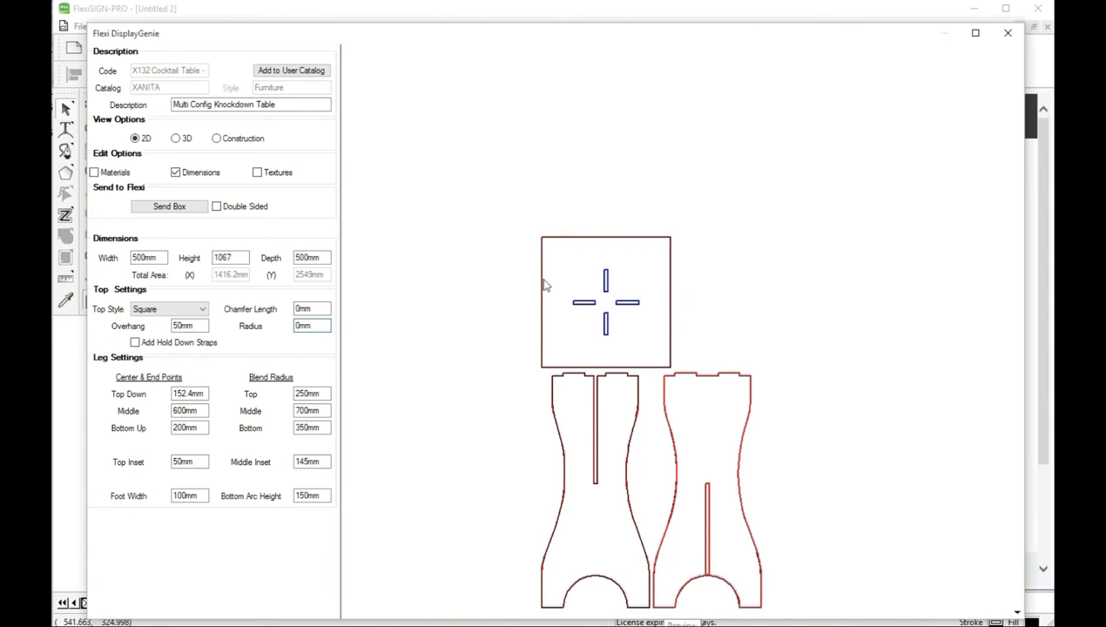
- Set the Chamfer Length to 120mm and the corner Radius to 60mm
double_click(301, 308)
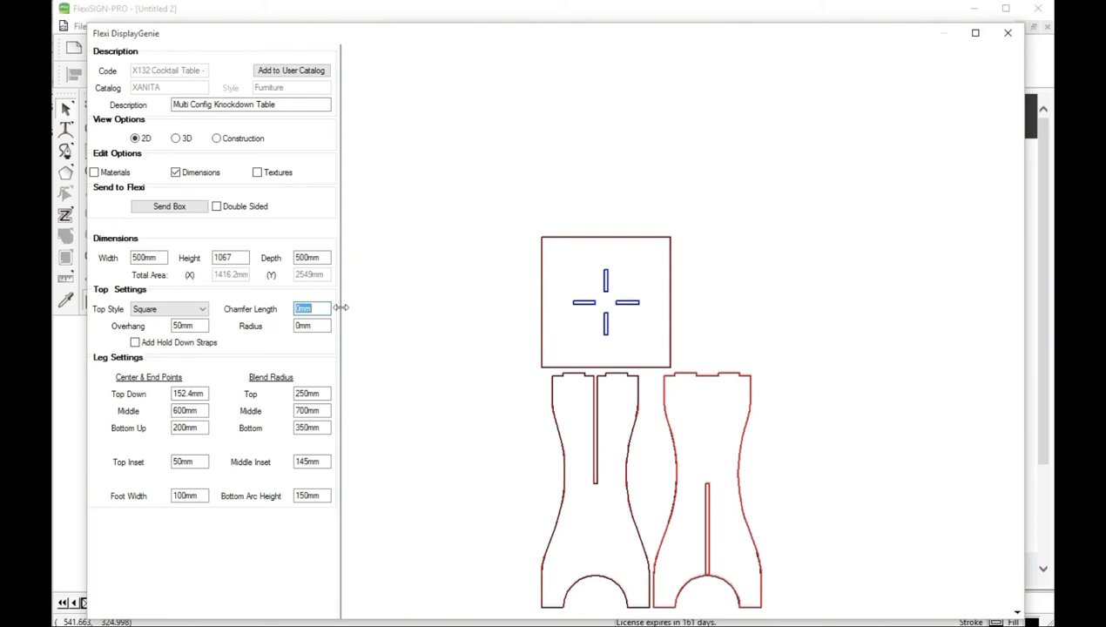
text(120)
click(314, 325)
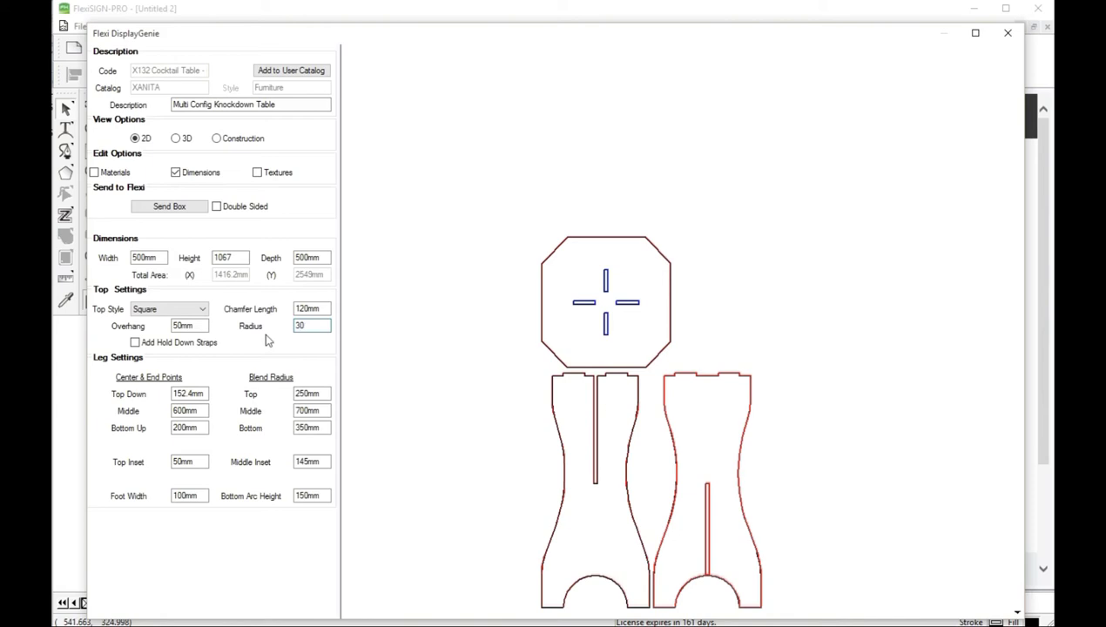
click(328, 308)
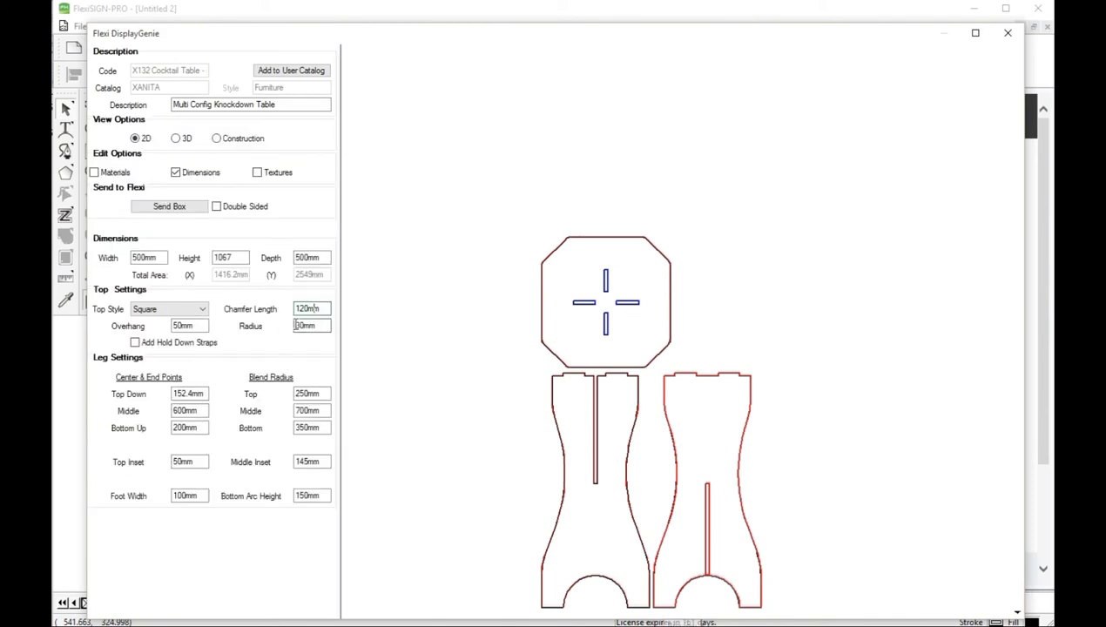
key(Tab)
click(321, 308)
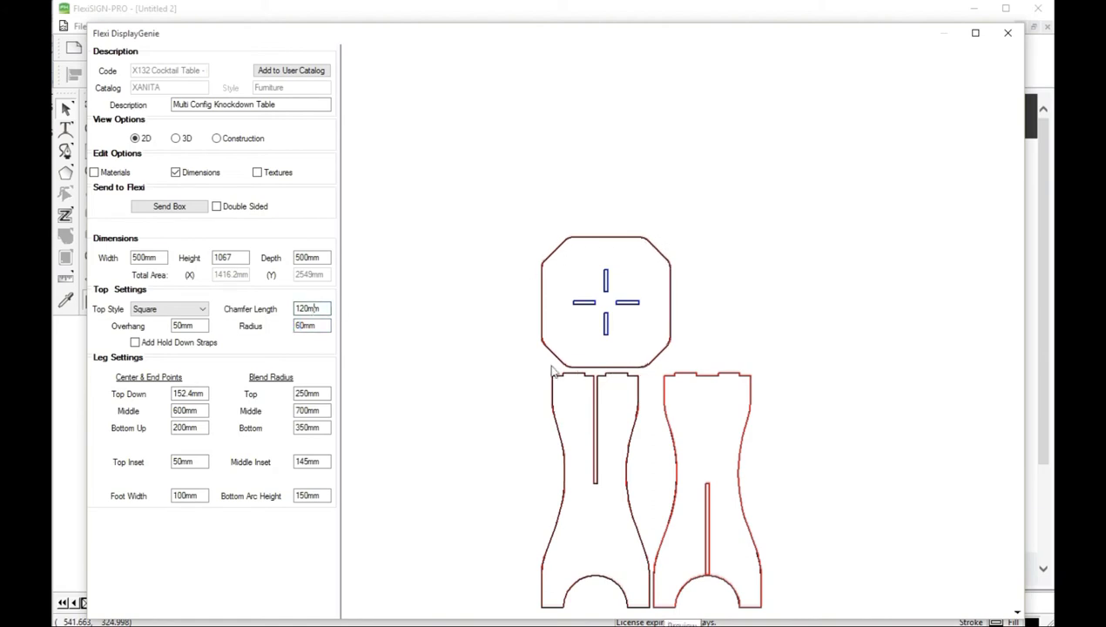
- Try the Round and Octagon top styles, then choose Oval
click(201, 311)
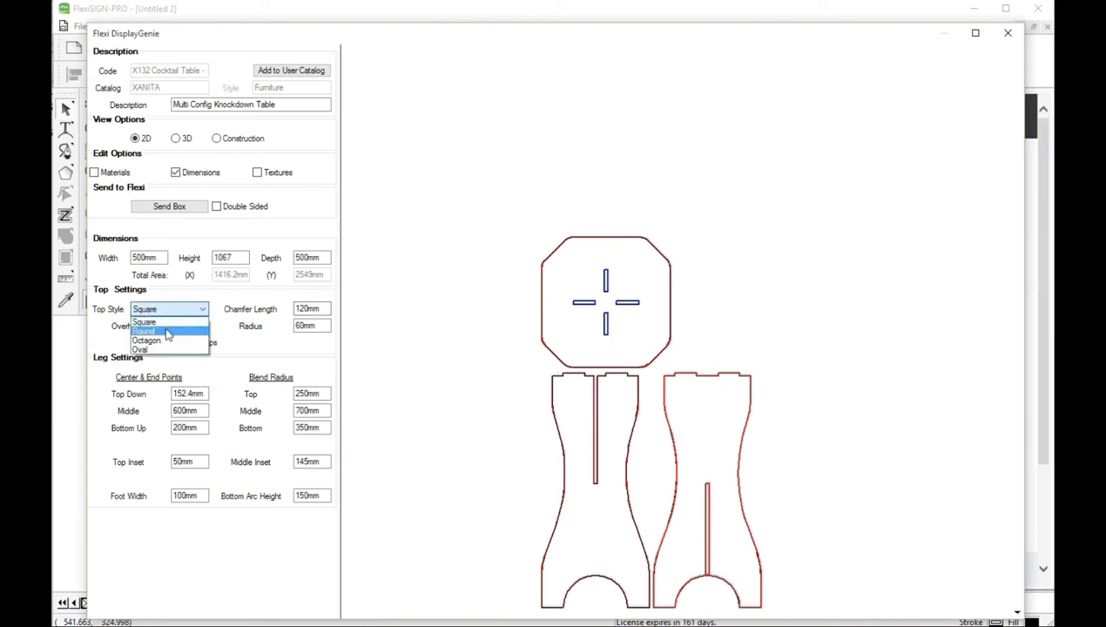
click(169, 332)
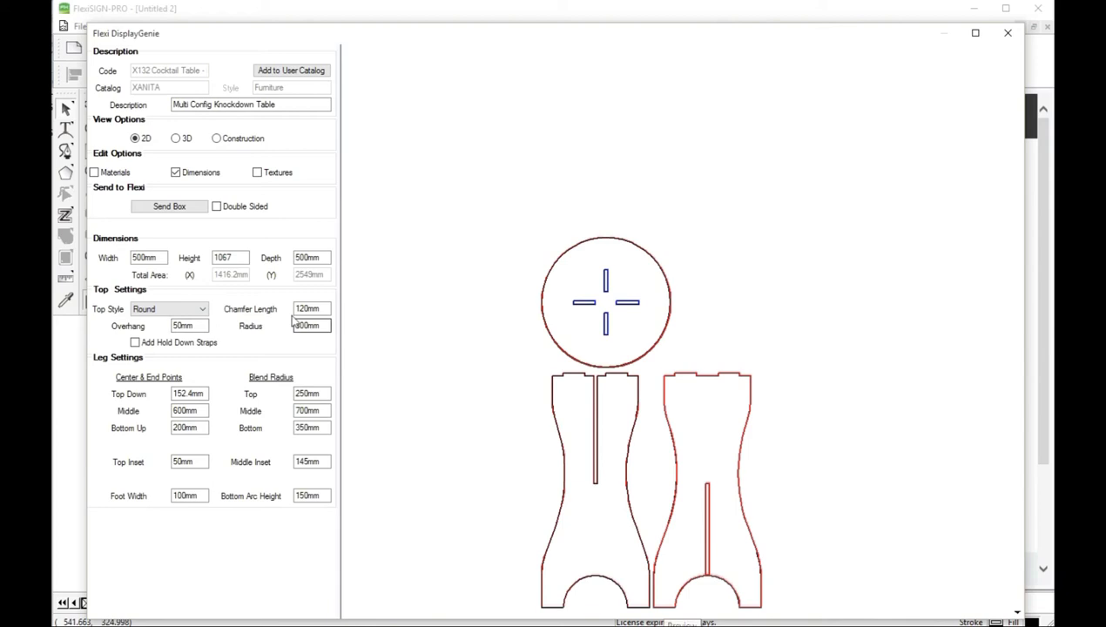
click(187, 311)
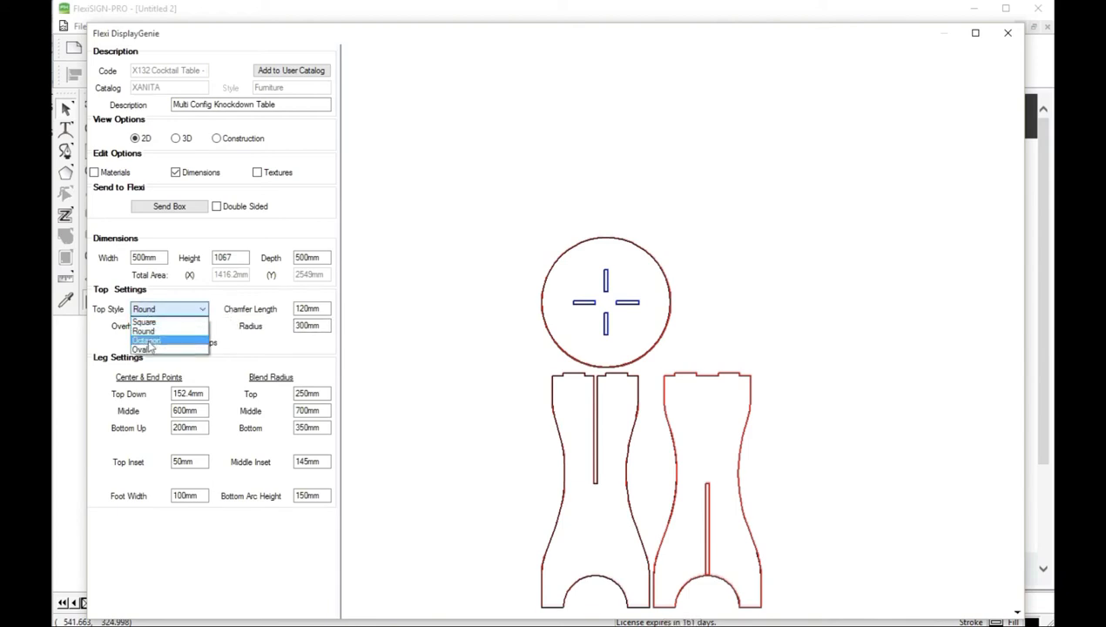
click(152, 341)
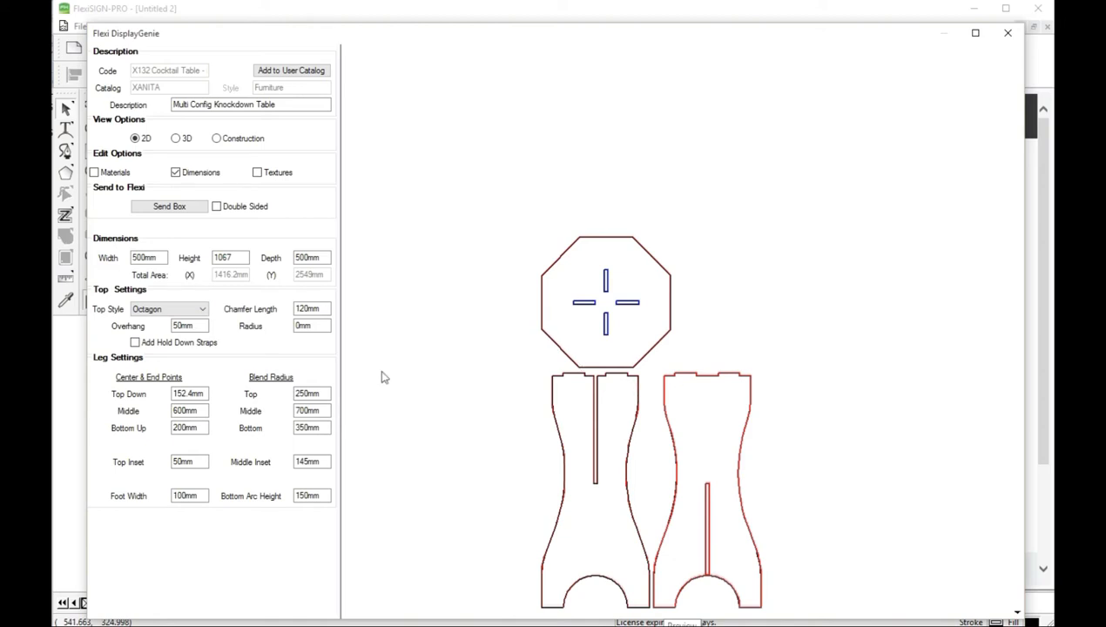
click(187, 309)
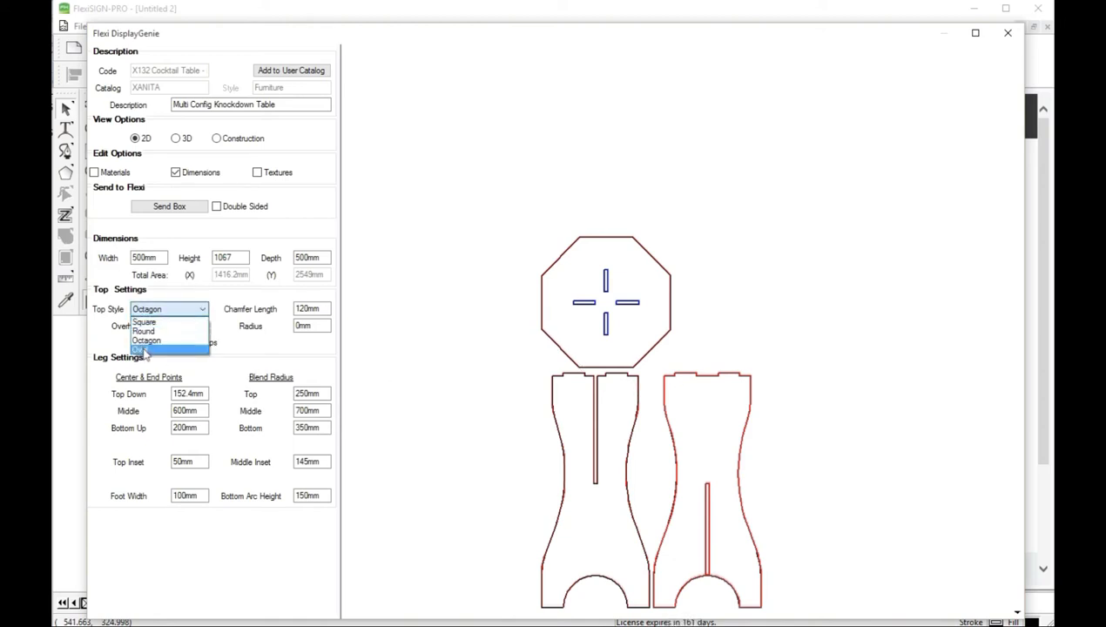
click(147, 350)
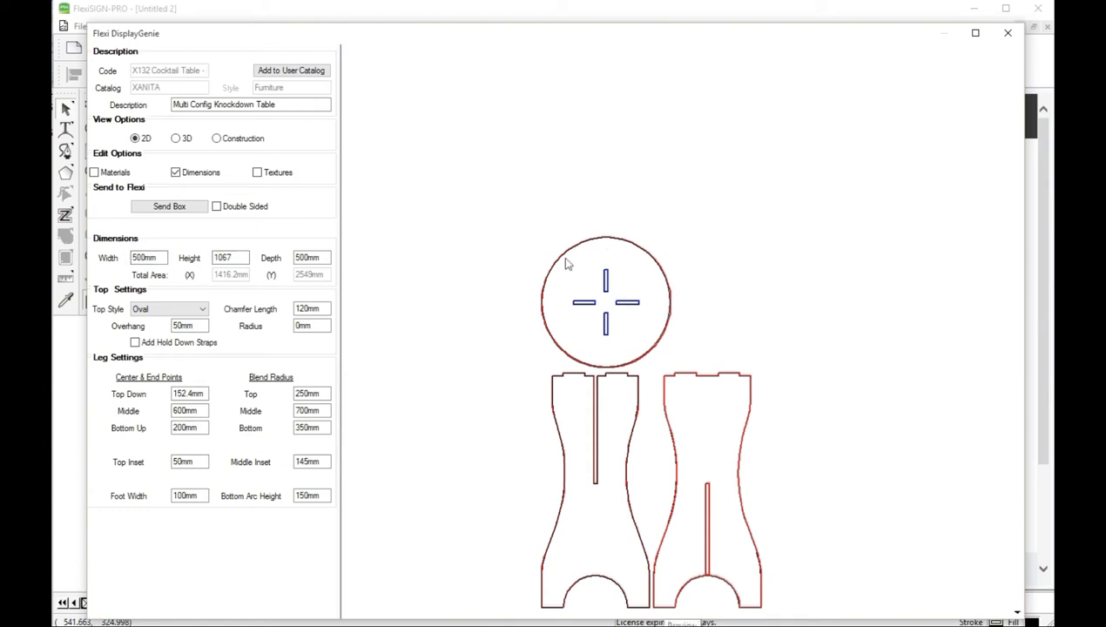
- Edit the table Width to 800mm and switch the top style to Octagon
click(136, 258)
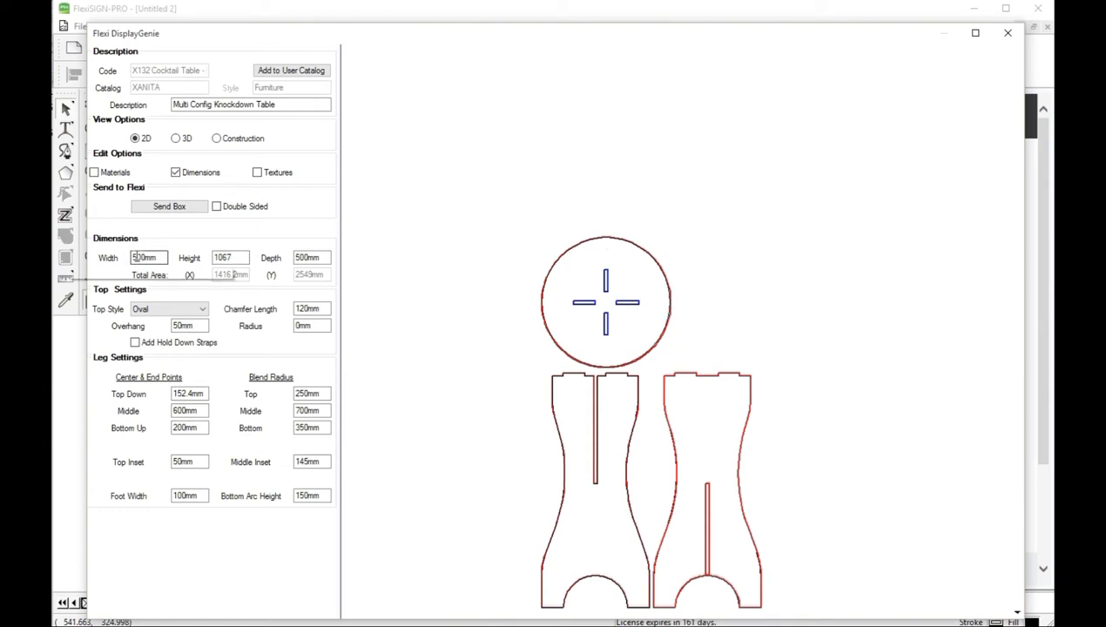
drag(136, 258, 128, 258)
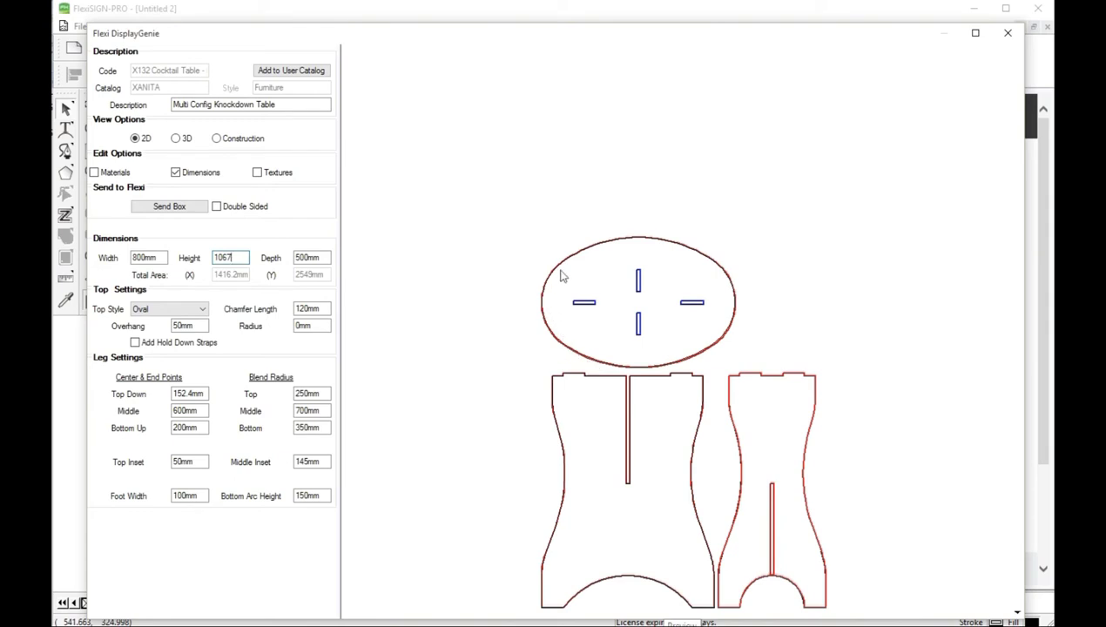
click(202, 309)
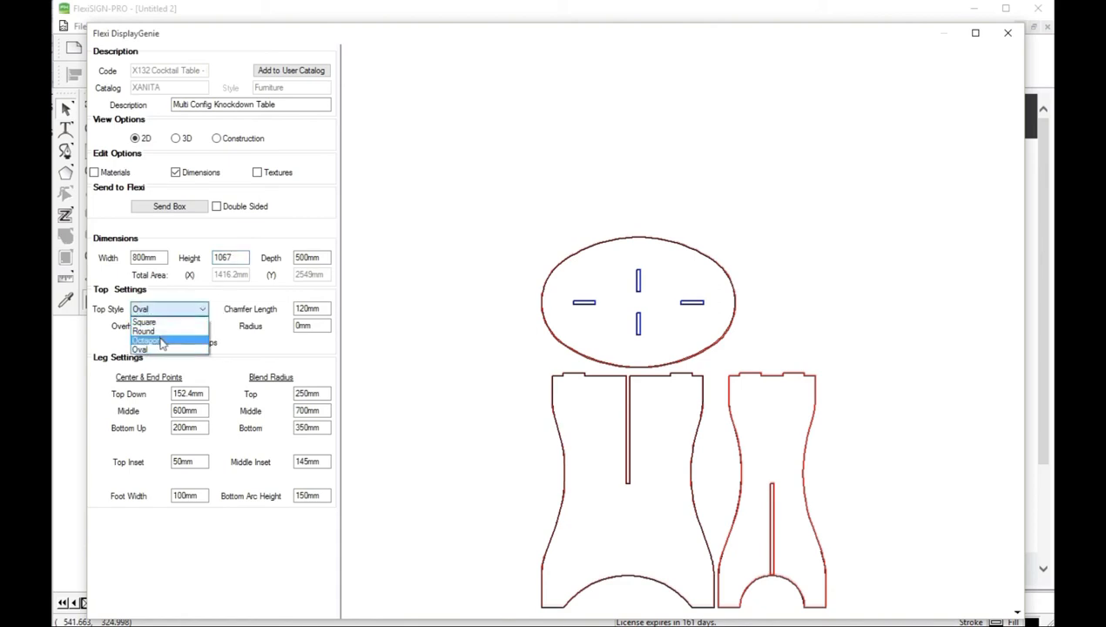
click(148, 340)
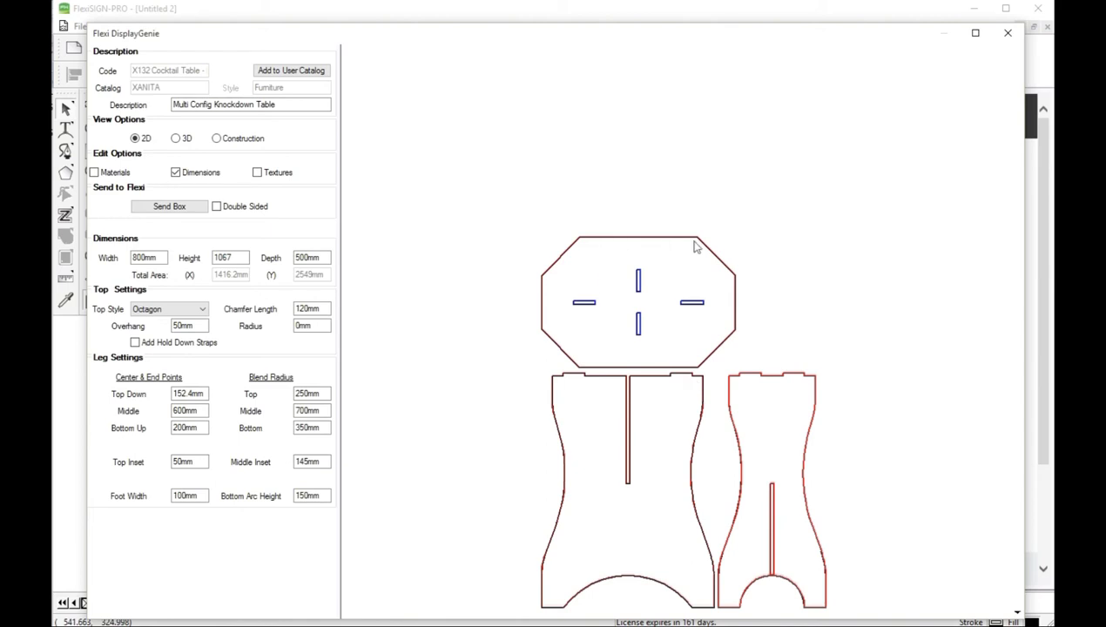
- Try Round and Square top styles, settling on Round with a 300mm radius
click(201, 310)
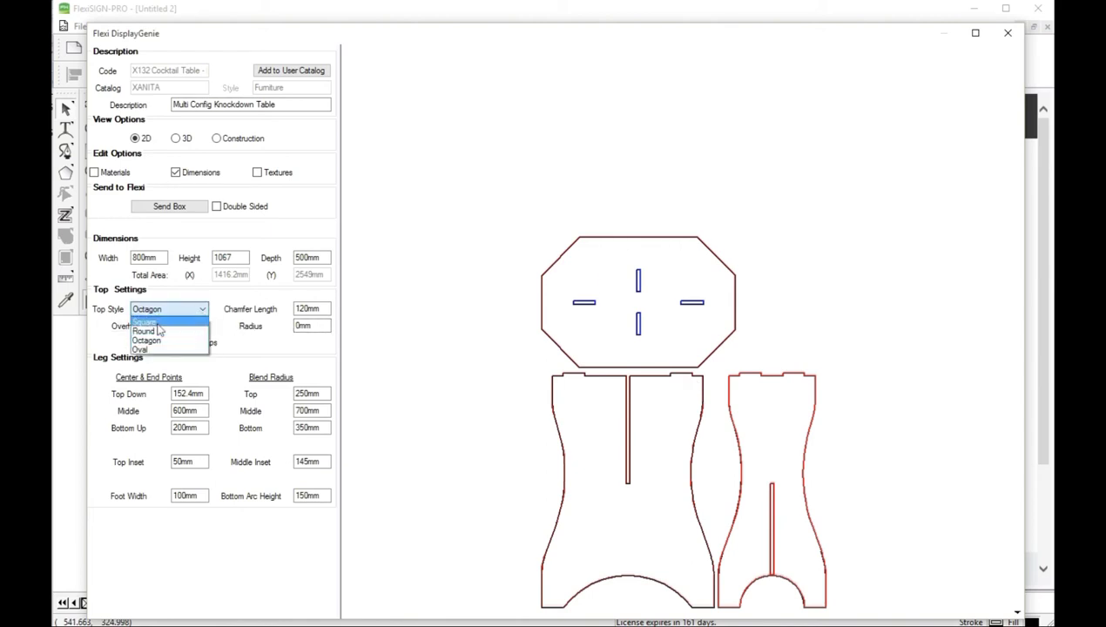
click(145, 331)
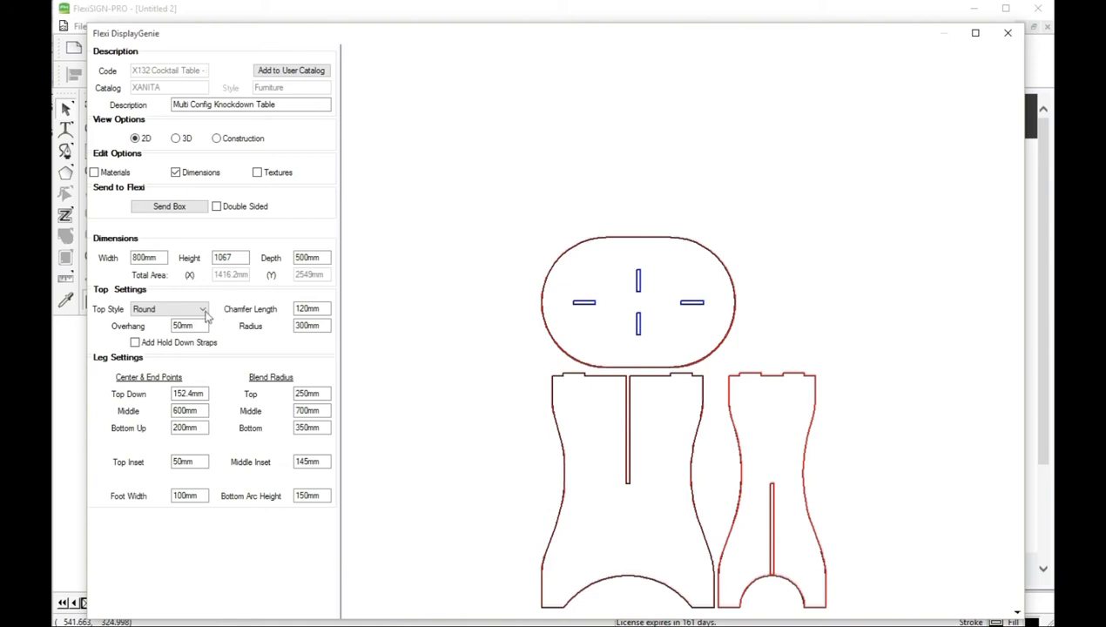
click(205, 313)
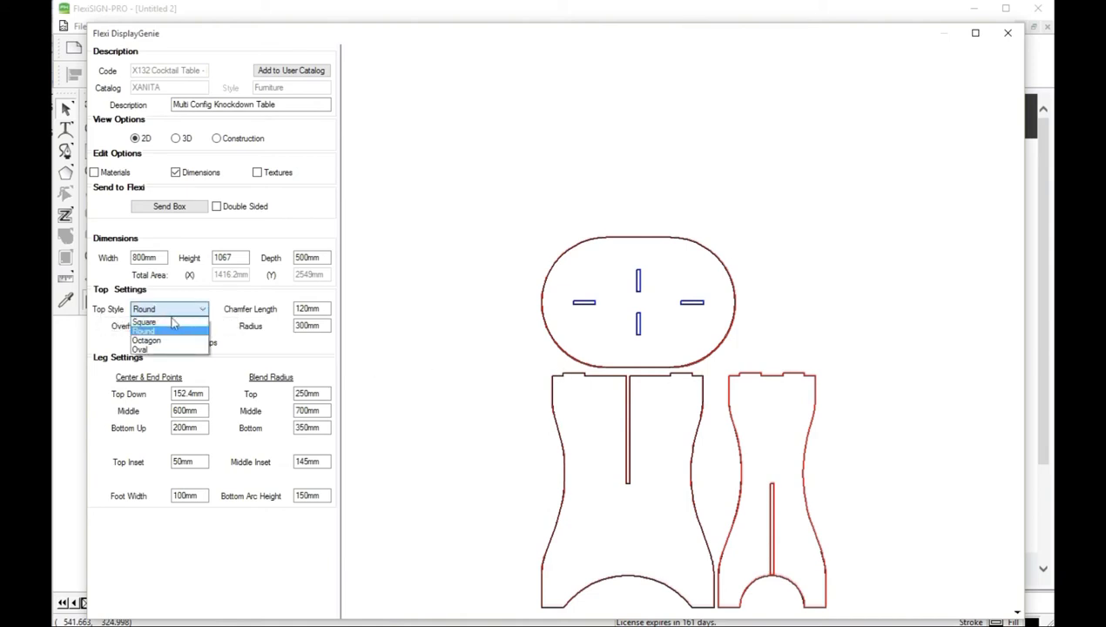
click(173, 321)
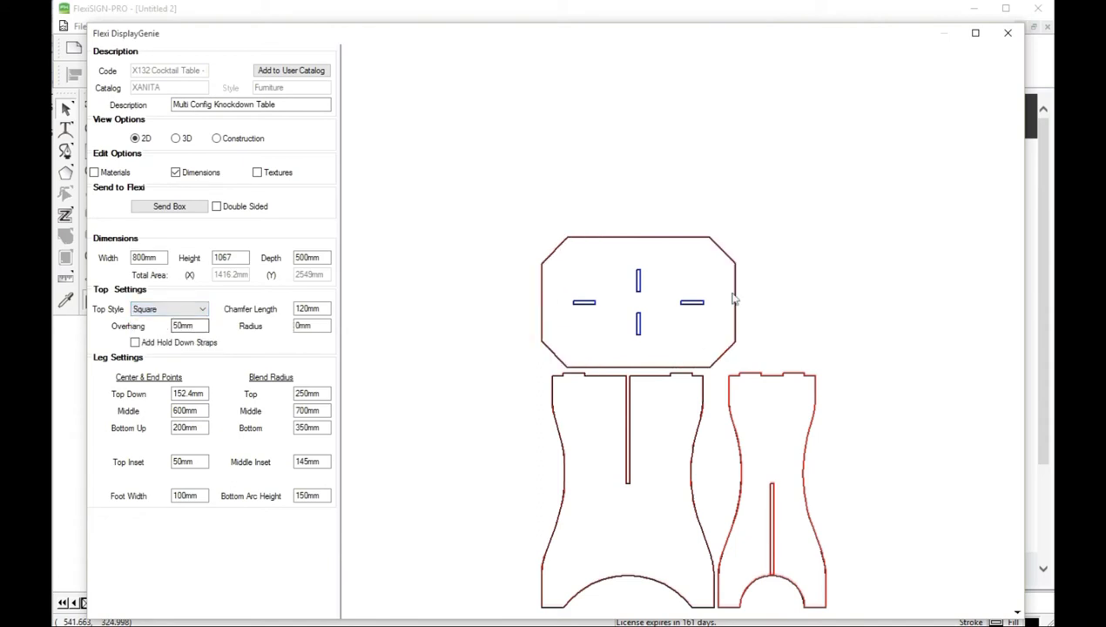
click(198, 315)
click(153, 331)
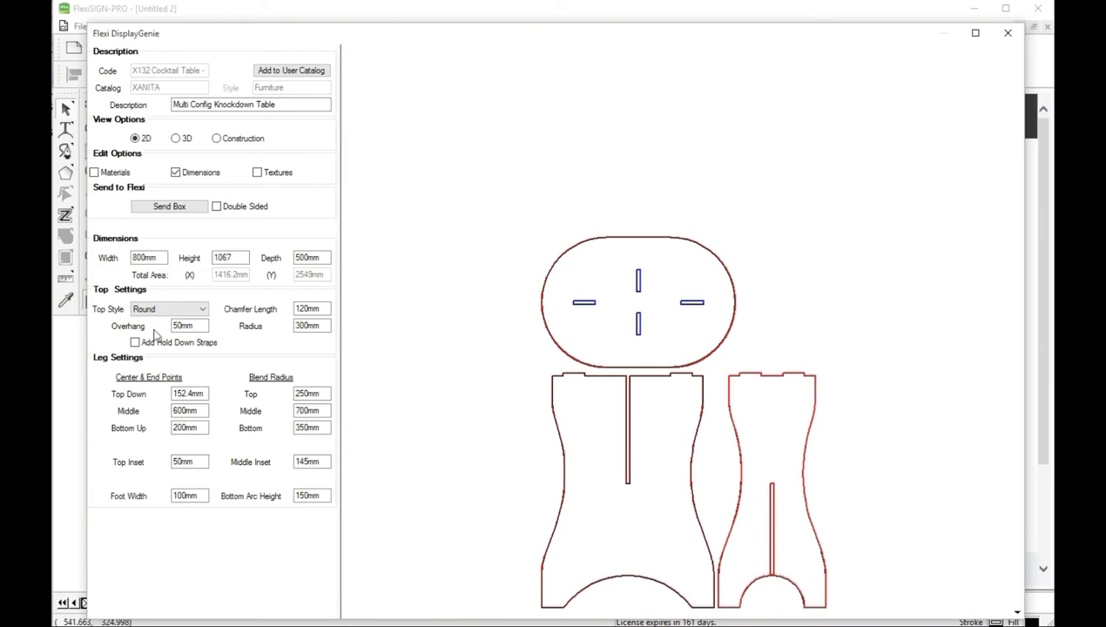
- Replace the 300mm tabletop Radius with 100mm
click(297, 326)
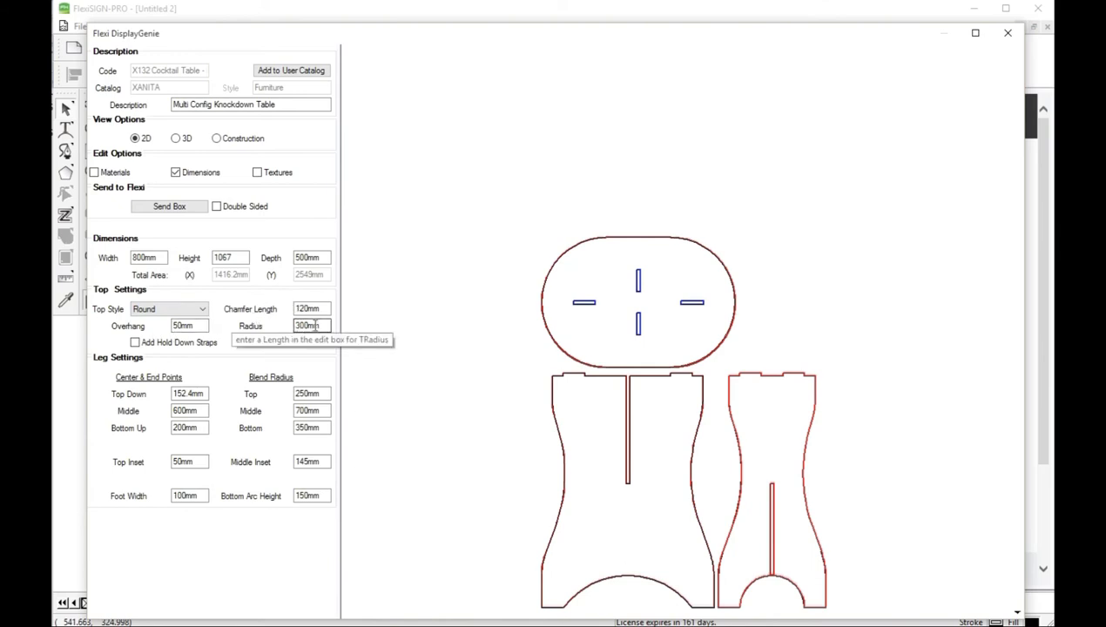
drag(329, 325, 267, 327)
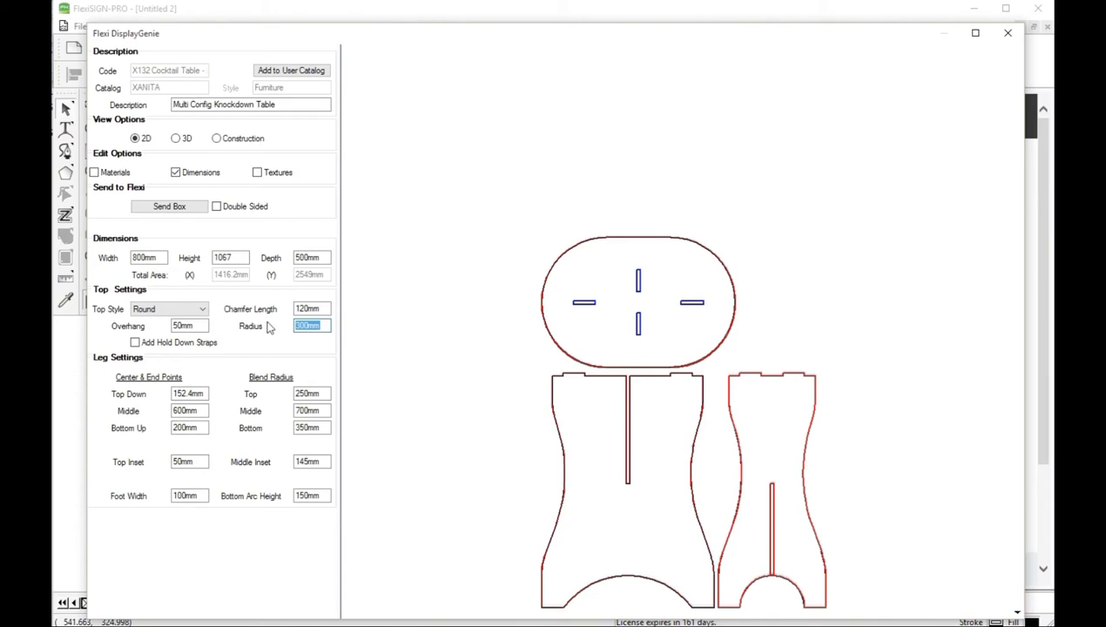
text(100)
click(314, 309)
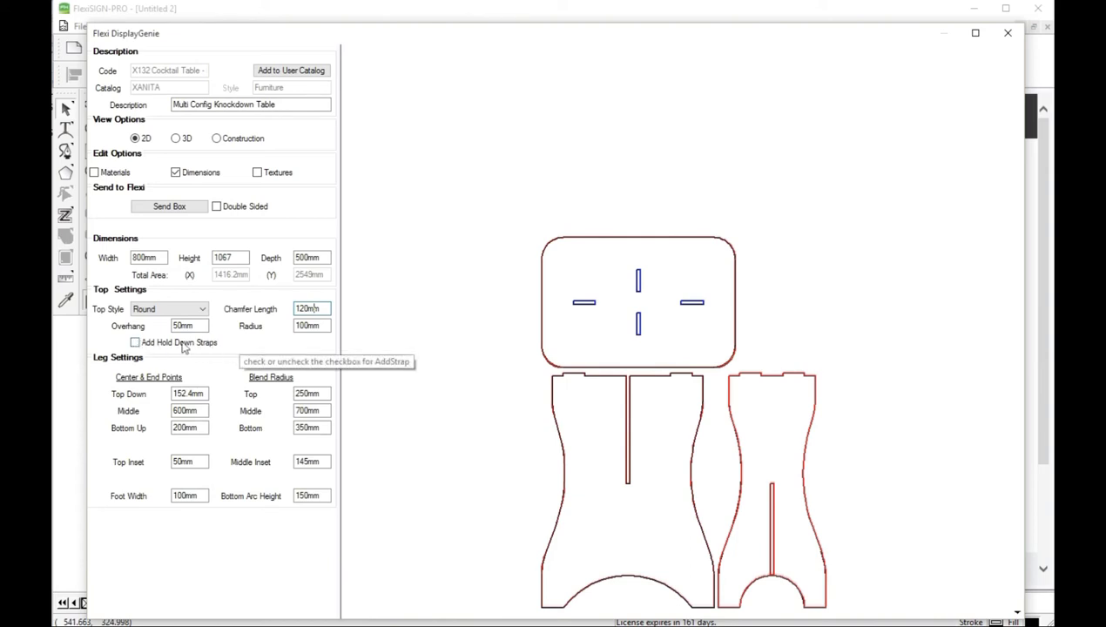
click(135, 343)
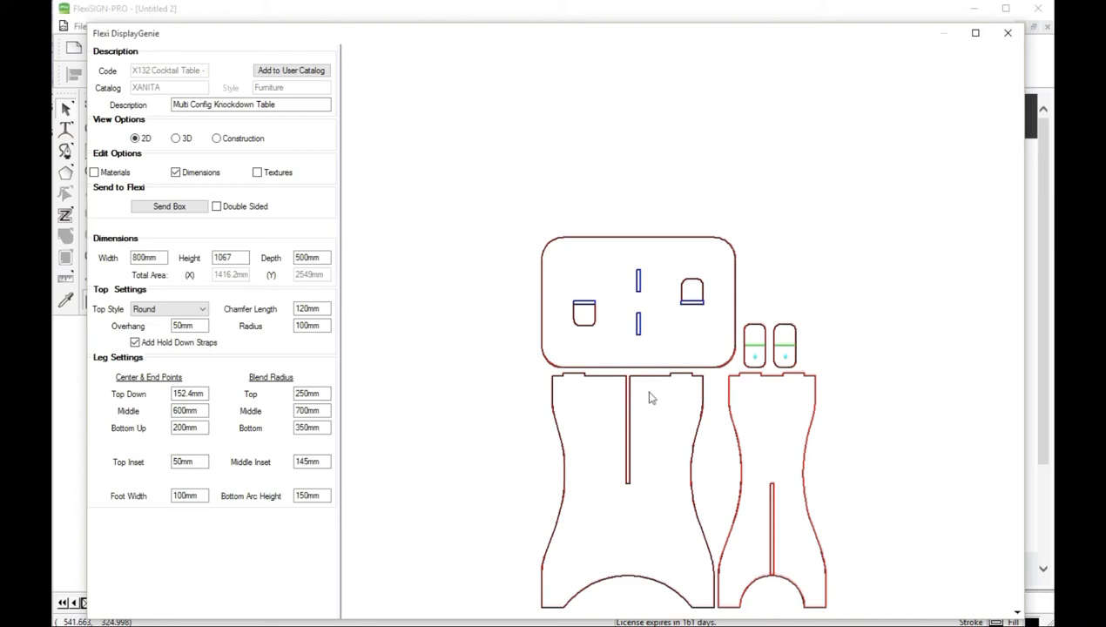
click(135, 343)
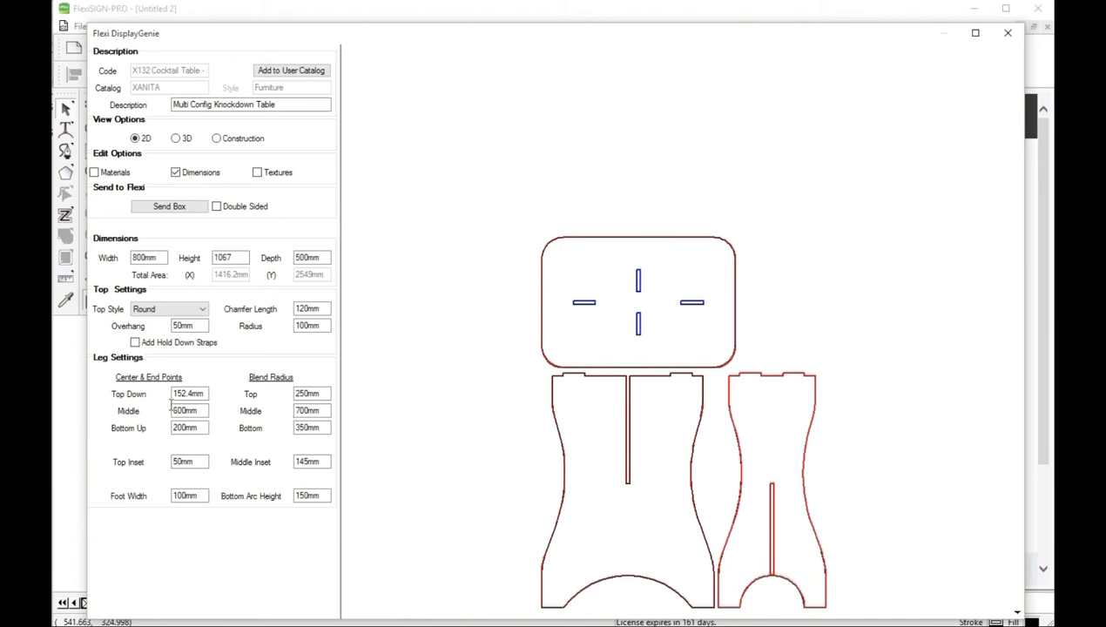
- Change the leg Top Down from 152.4mm to 0mm and Bottom Up to 0mm
click(205, 394)
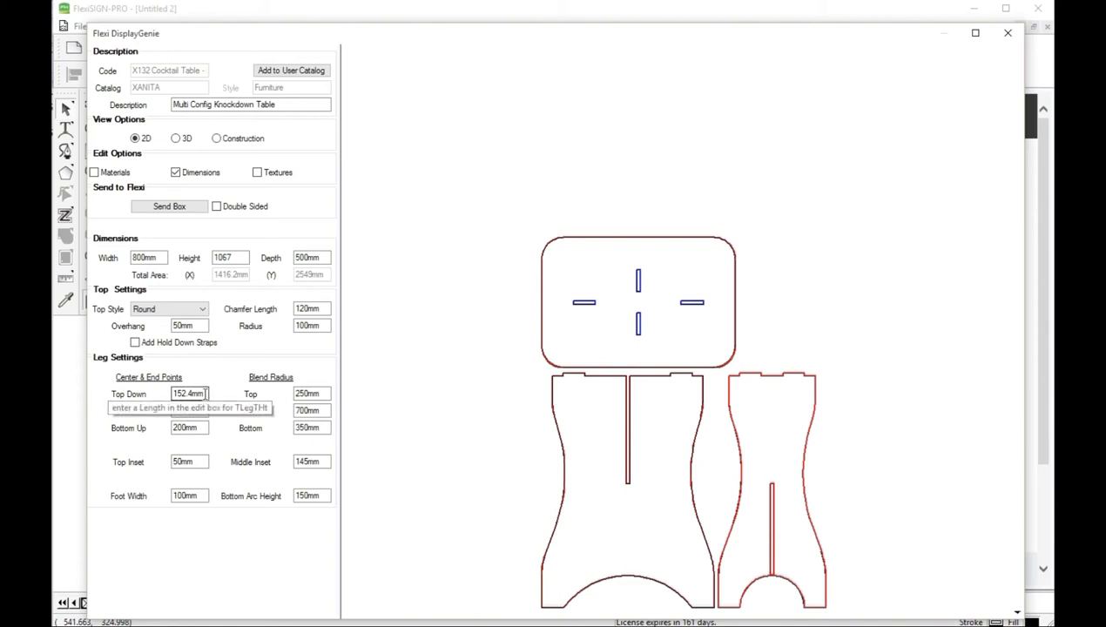
drag(205, 394, 158, 394)
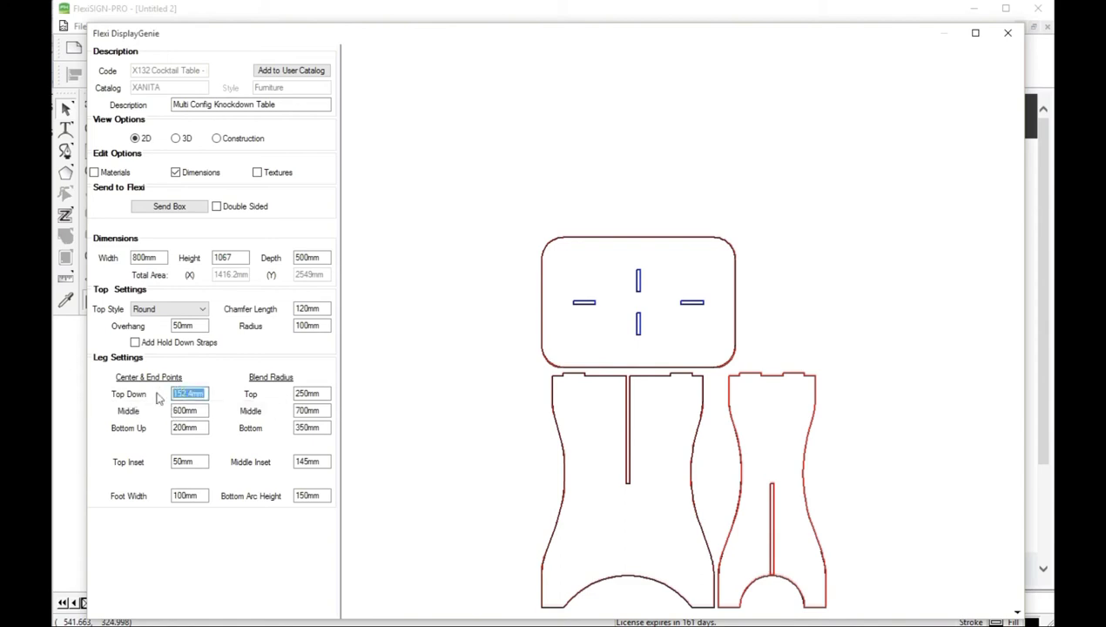
text(0)
drag(205, 427, 143, 427)
text(0)
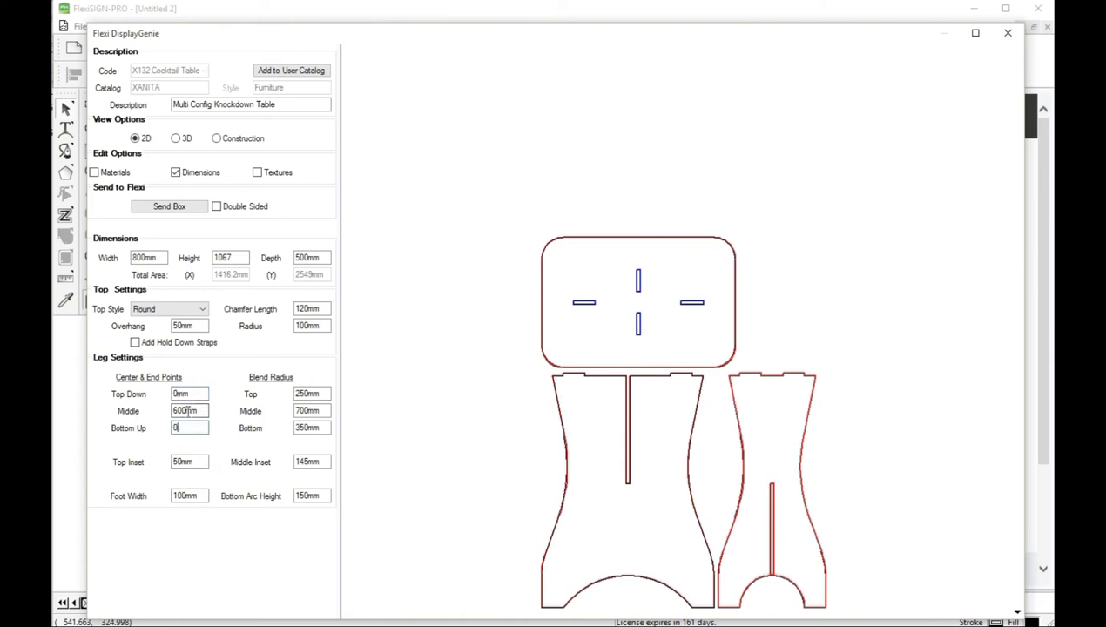
key(Return)
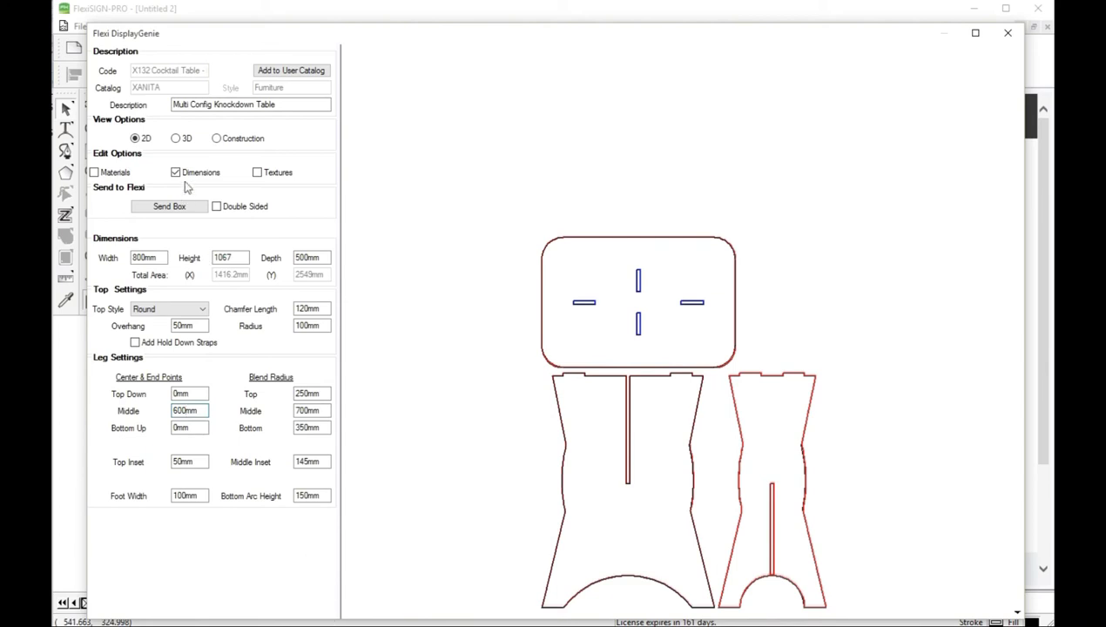
- Switch to the 3D view and orbit the table to inspect the crossed legs
click(175, 138)
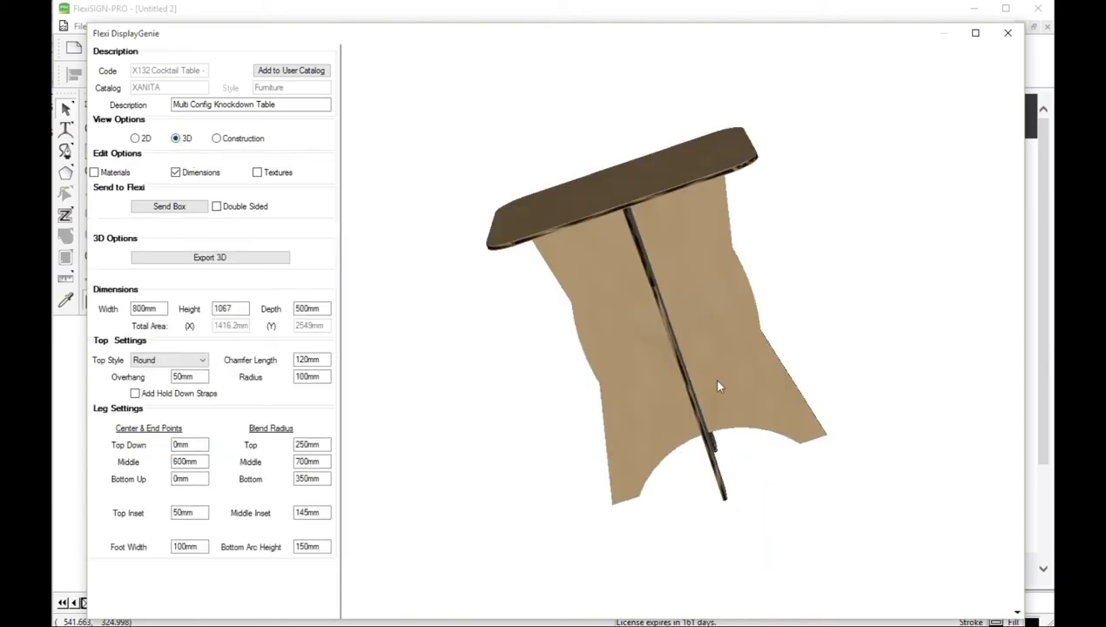
drag(718, 387, 322, 416)
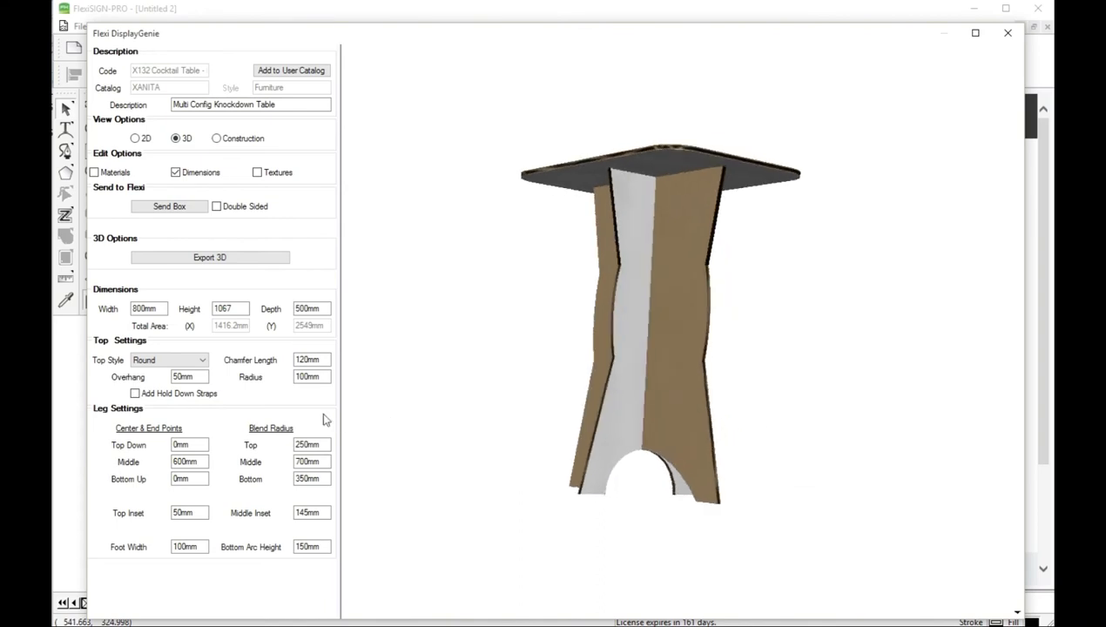
drag(603, 316, 976, 338)
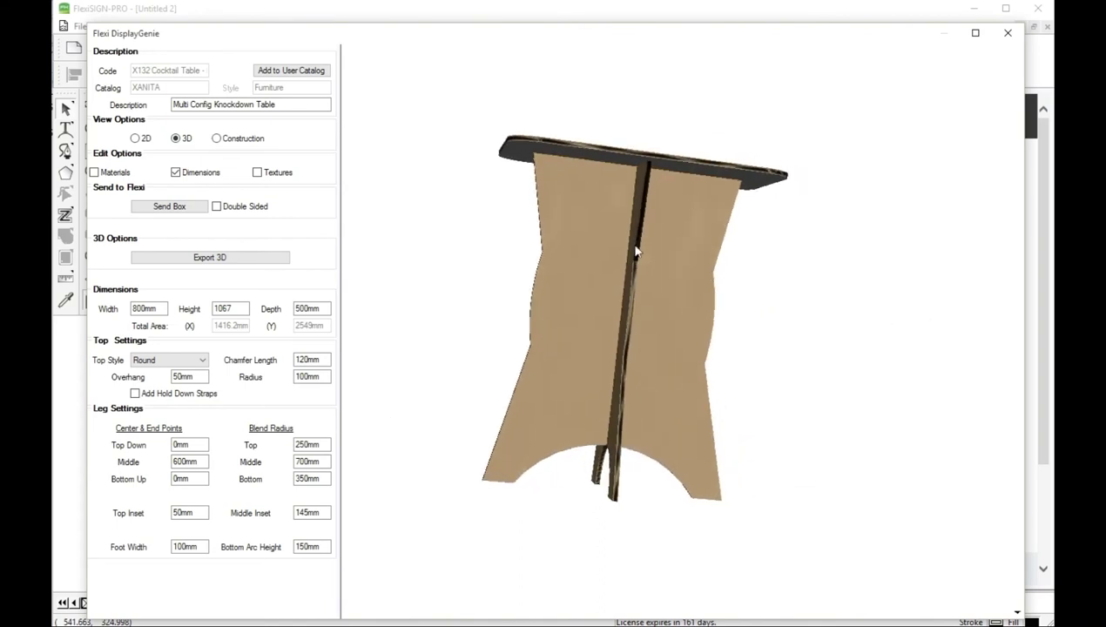
drag(589, 296, 501, 367)
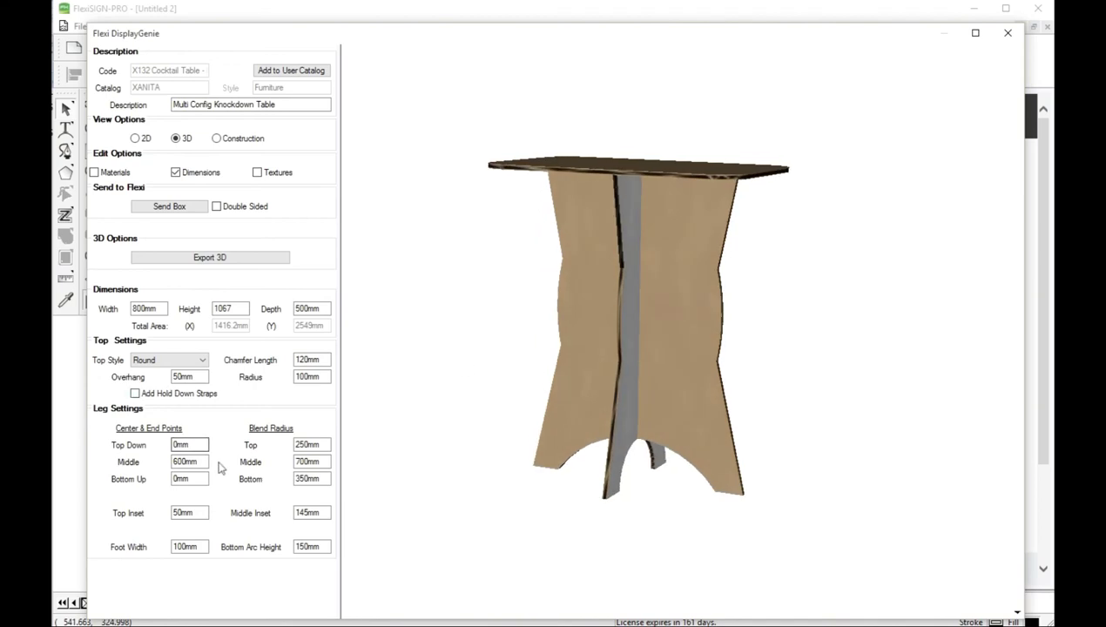
- Set the leg Top Down and Bottom Up values to 200mm each
double_click(184, 444)
click(174, 445)
click(175, 480)
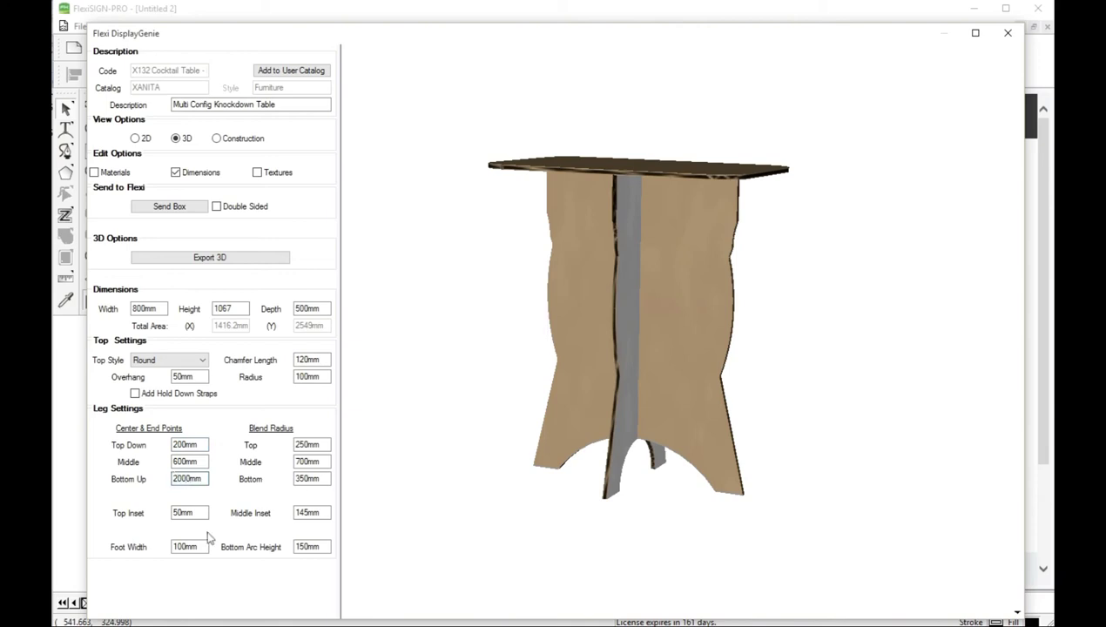
click(192, 462)
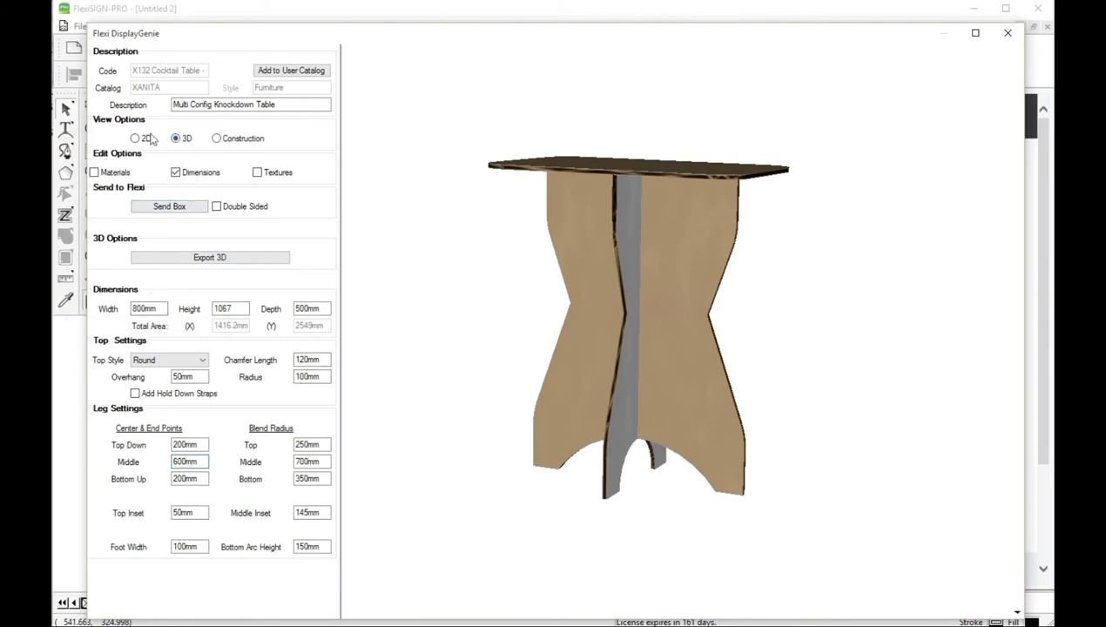
- Return to the 2D view and set the leg Middle point to 500mm
click(135, 139)
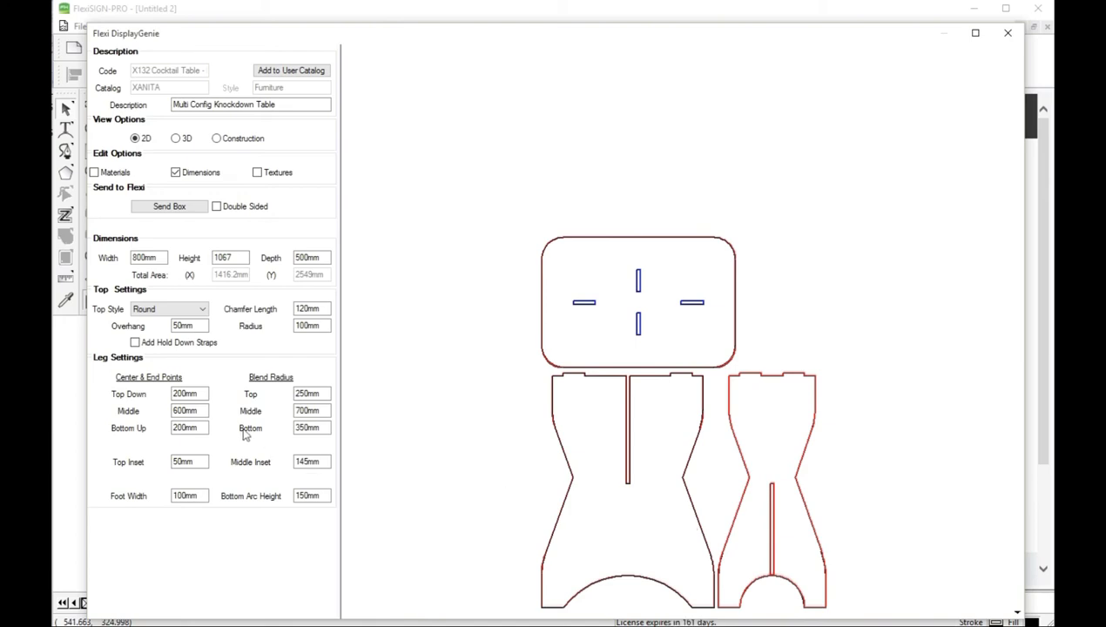
drag(177, 410, 160, 410)
click(186, 426)
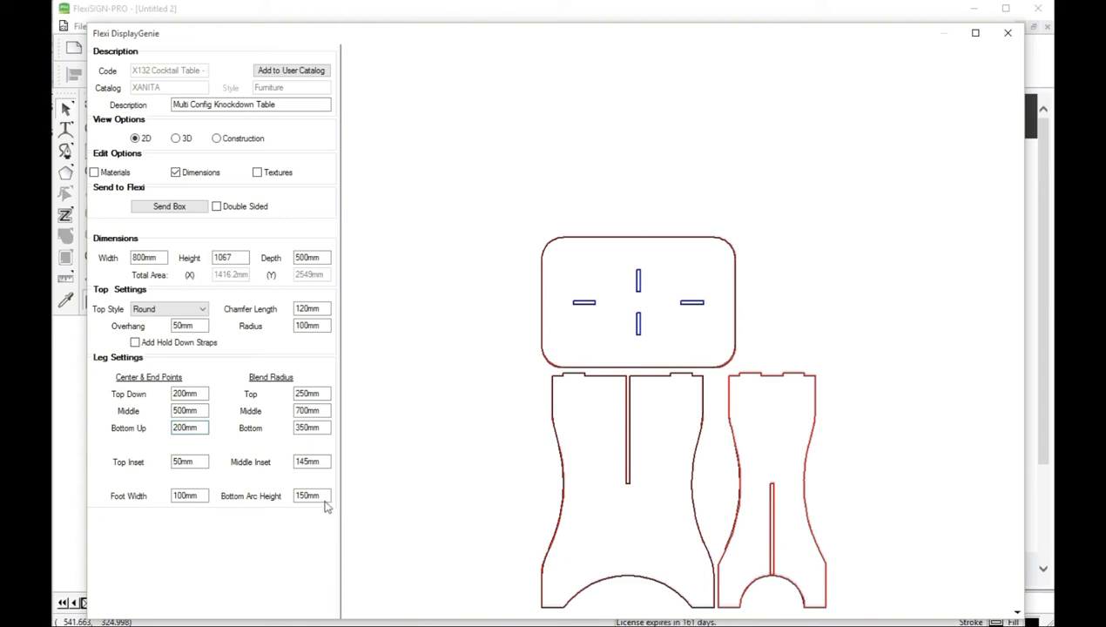
- Lower the Middle blend radius from 700mm to 600mm, then to 500mm
double_click(311, 412)
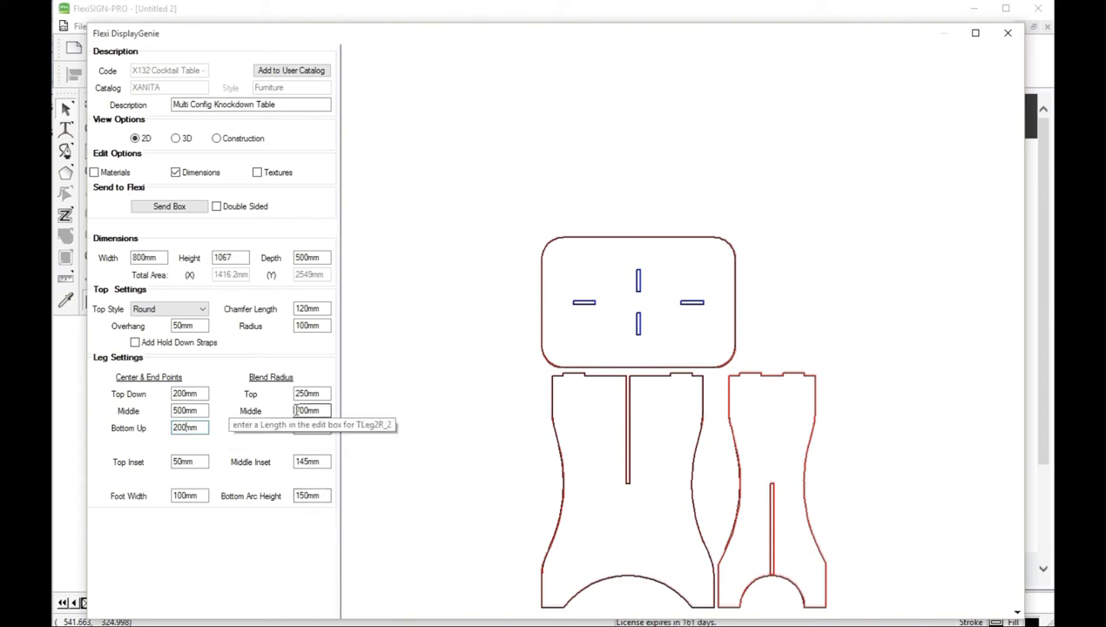
drag(313, 410, 319, 410)
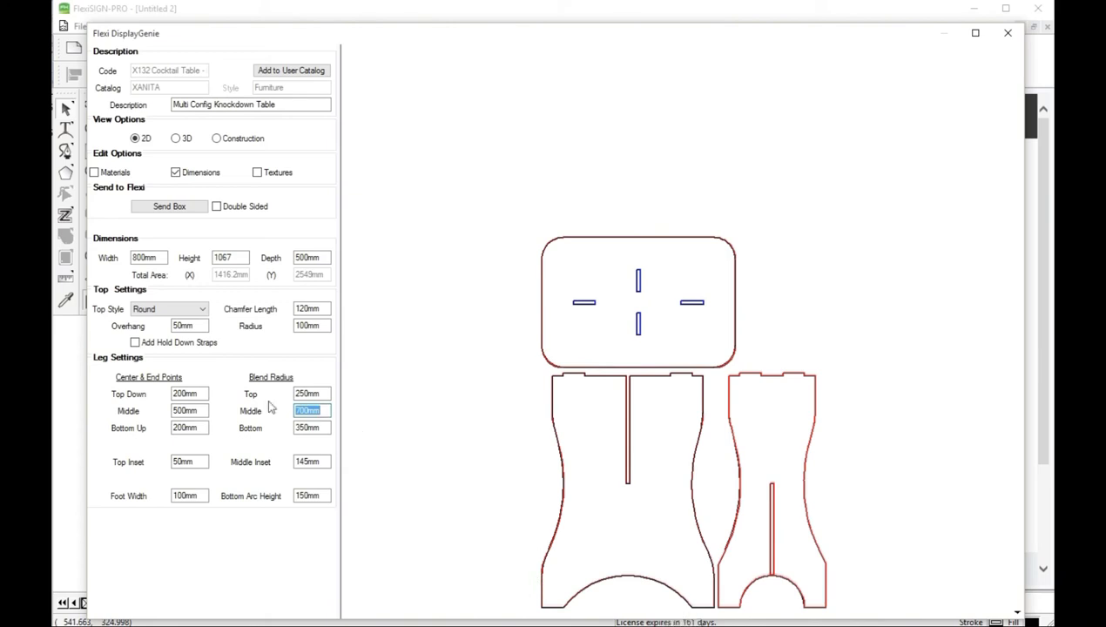
drag(297, 410, 275, 408)
click(194, 406)
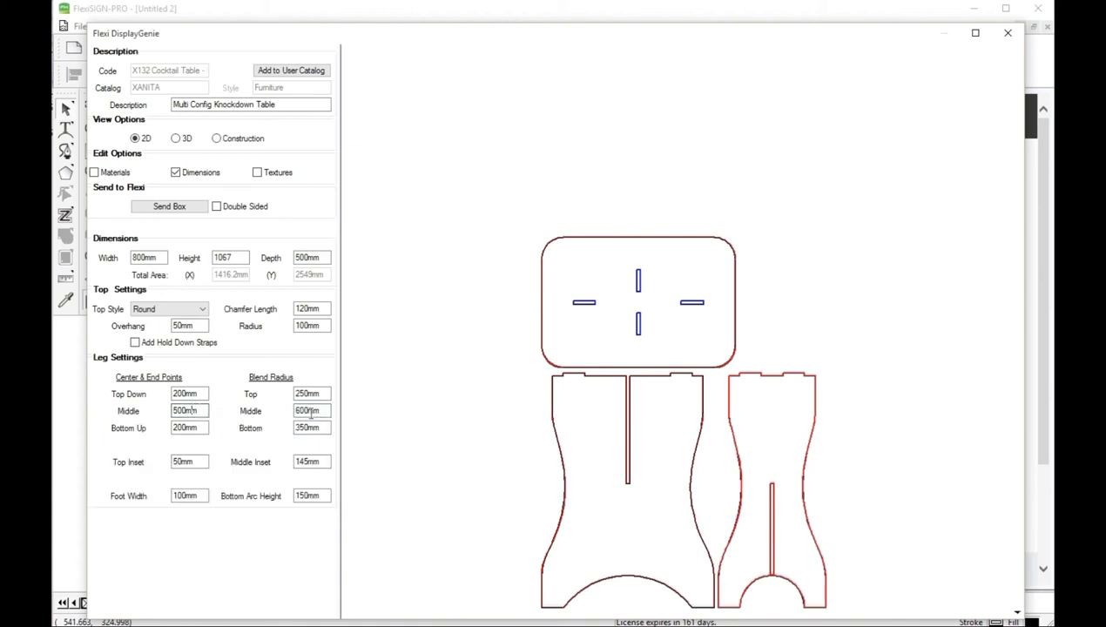
drag(305, 410, 285, 409)
click(202, 408)
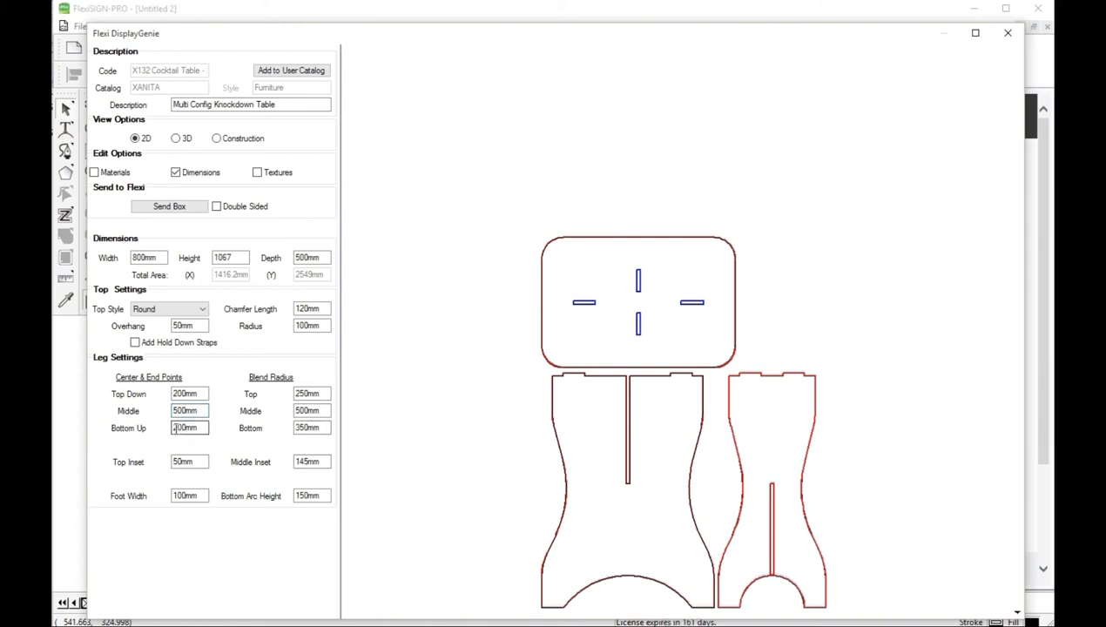
- Set the leg Top Inset to 75mm and the Middle Inset to 200mm
click(174, 462)
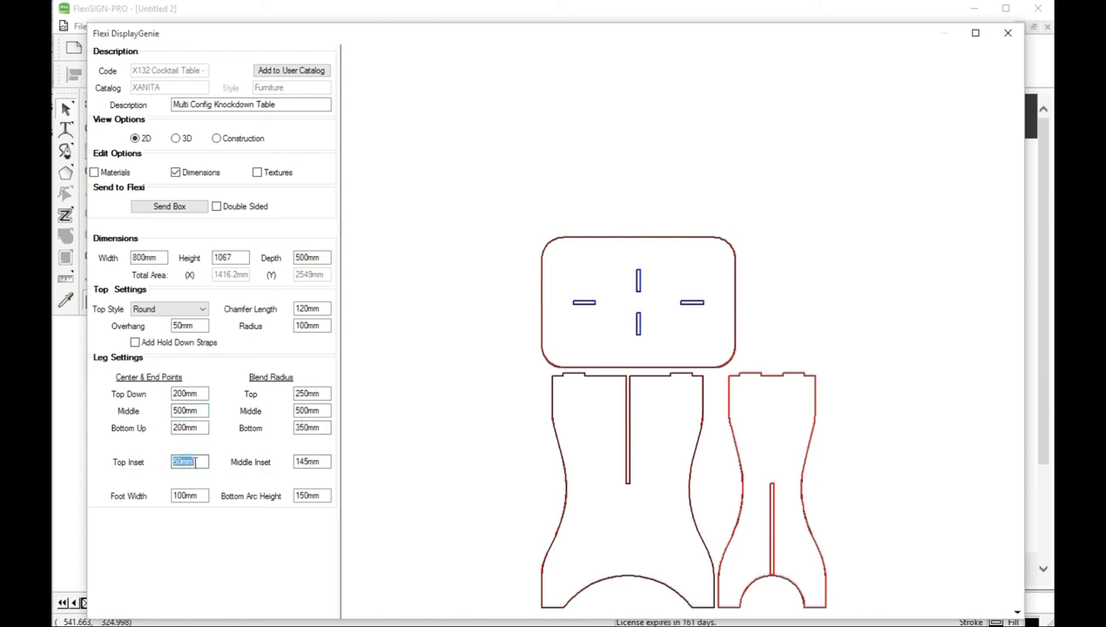
text(75)
click(310, 462)
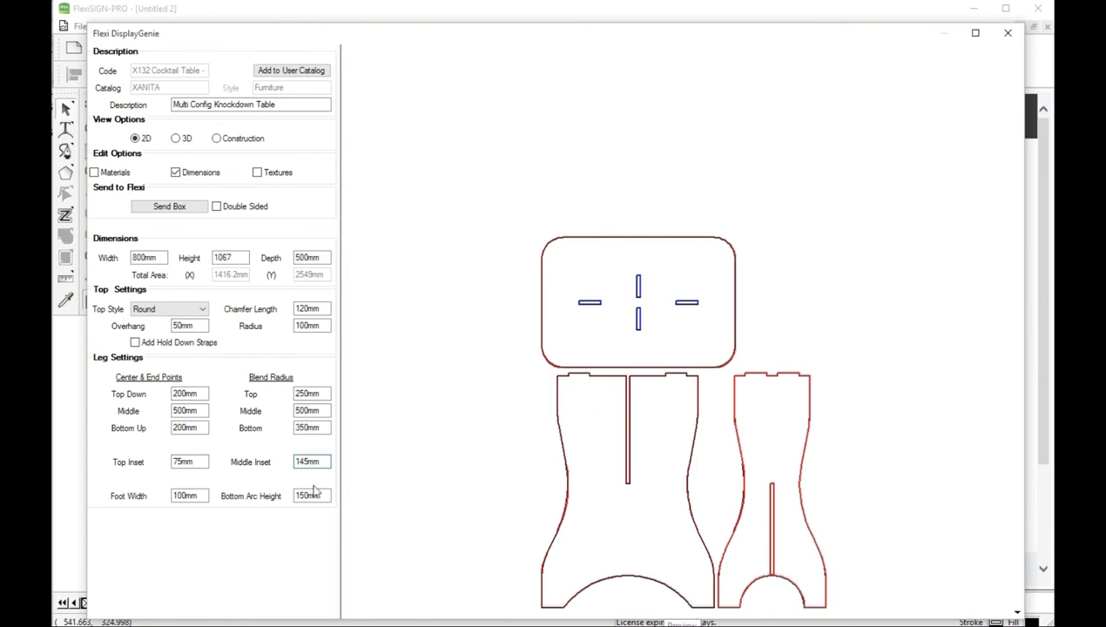
drag(299, 461, 330, 462)
text(200)
click(305, 495)
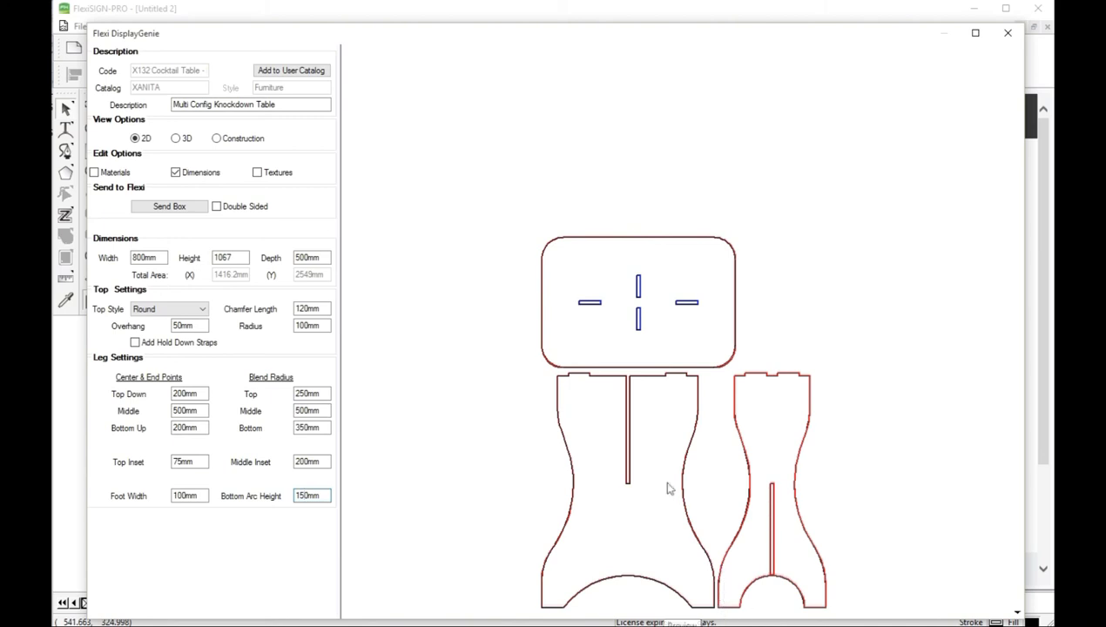
- Switch to the 3D preview and set Top Style to Oval, orbiting to view it from above and below
click(176, 141)
drag(477, 290, 519, 298)
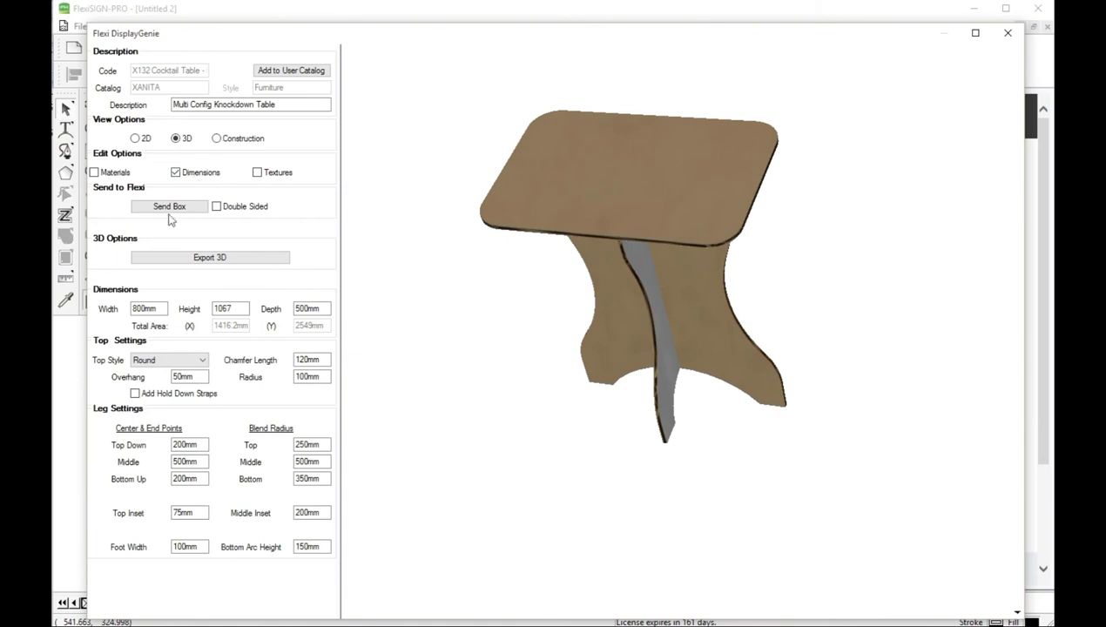
click(173, 361)
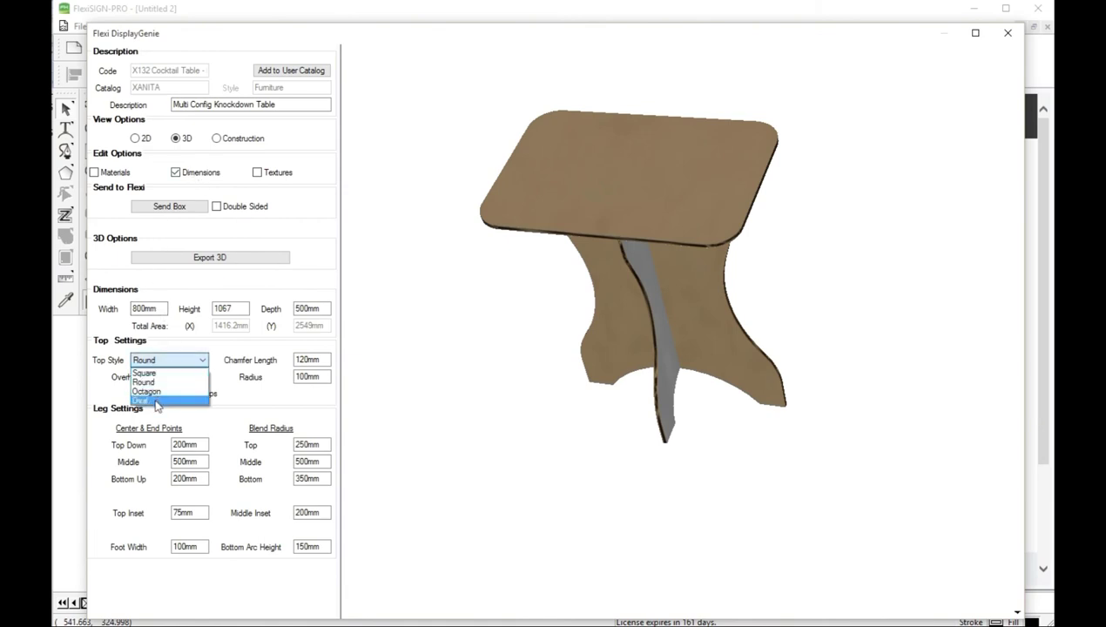
click(165, 372)
drag(709, 244, 832, 140)
drag(802, 368, 787, 325)
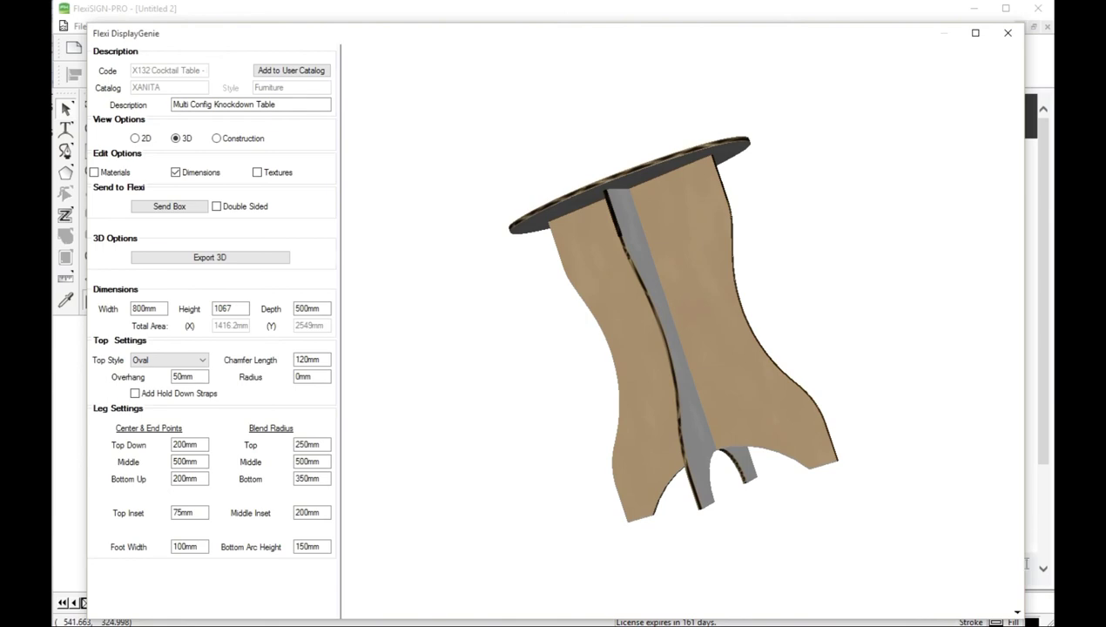
- Orbit to an upright front view and set the legs' Bottom Arc Height to 50mm
drag(1023, 561, 966, 593)
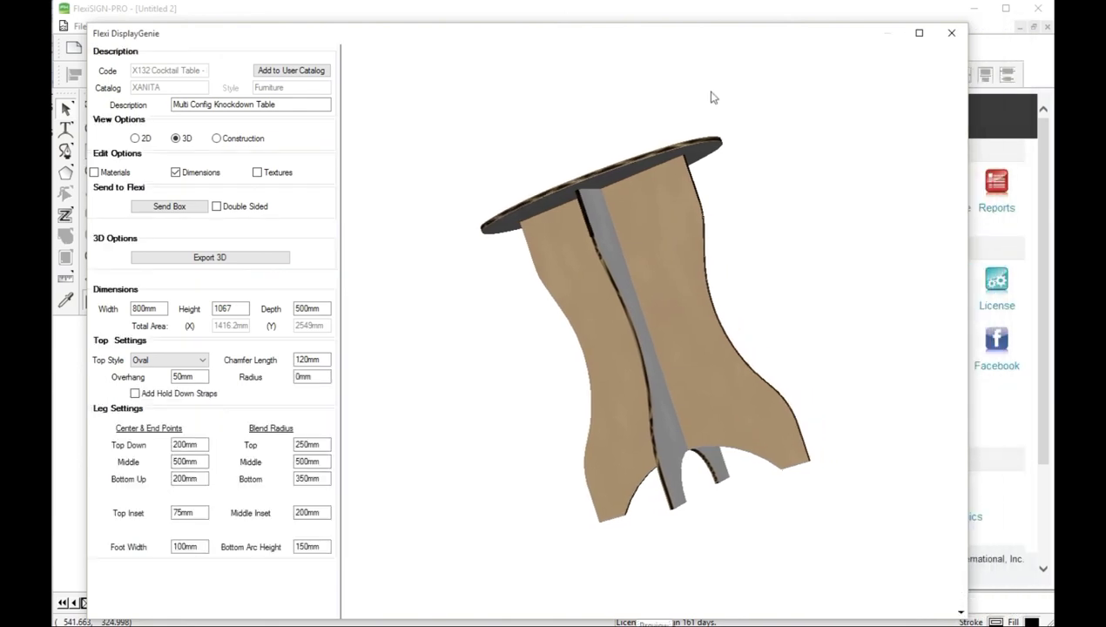
drag(711, 96, 647, 124)
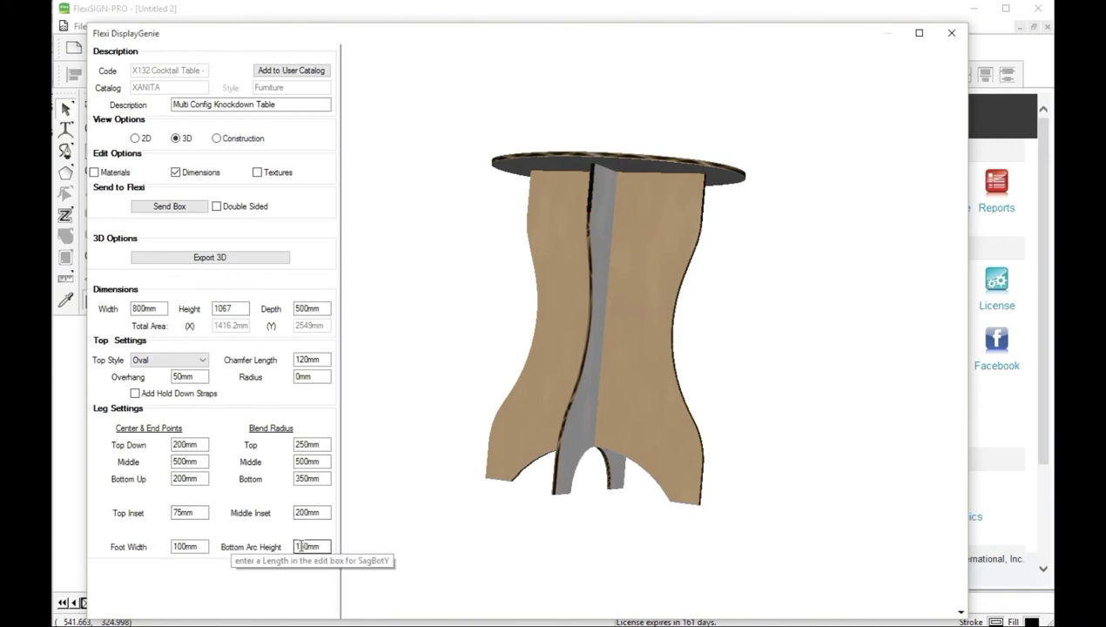
drag(300, 546, 269, 545)
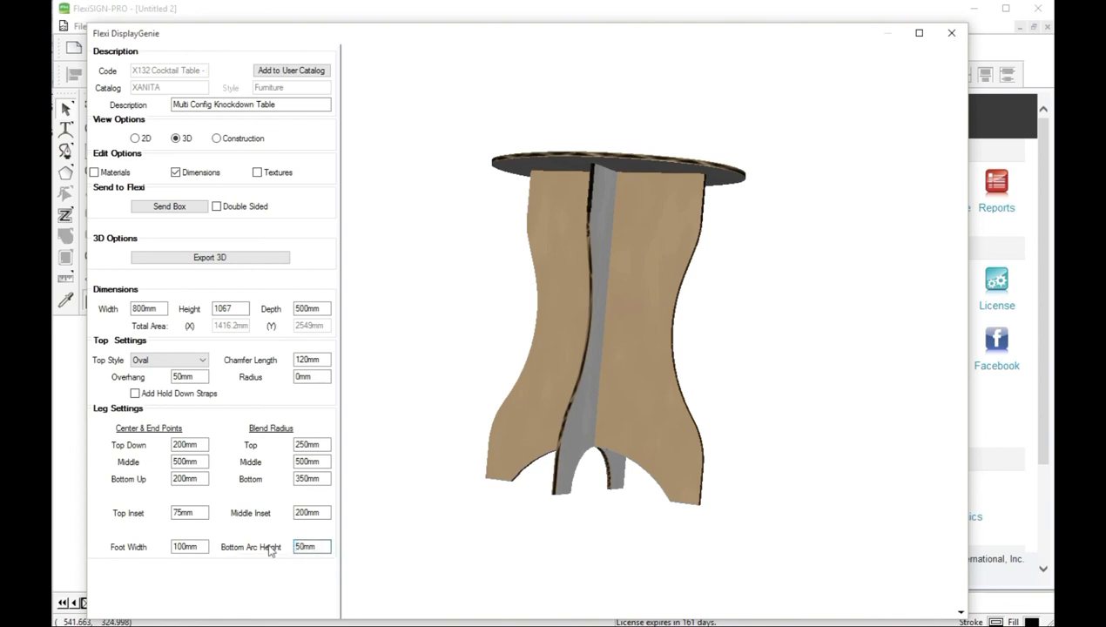
click(307, 514)
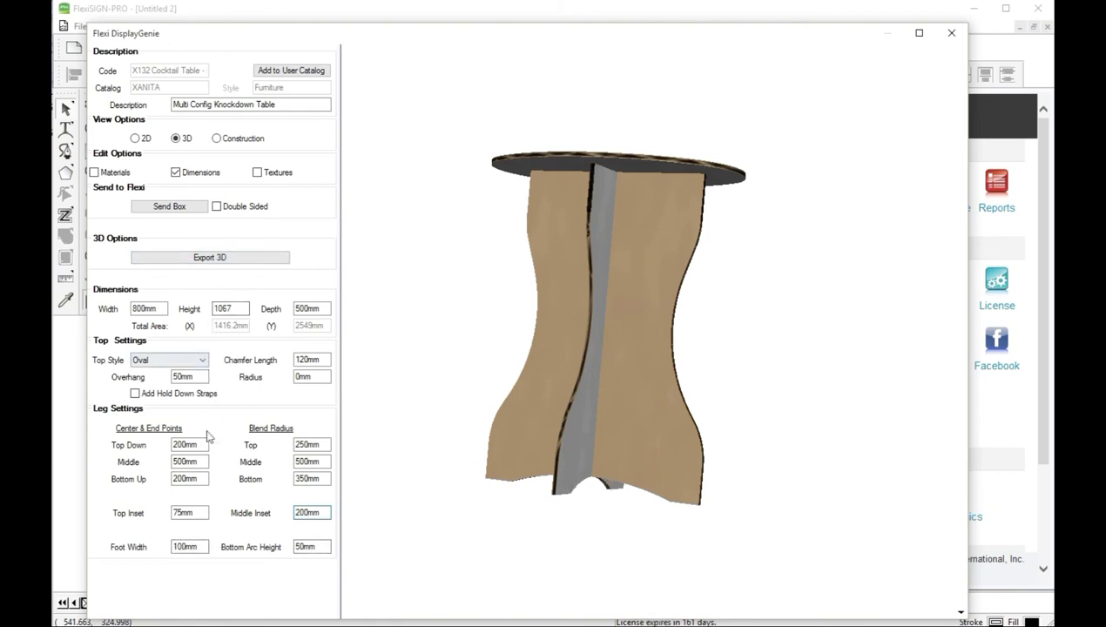
- Set the Center & End Points Middle to 900mm and the middle Blend Radius to 50mm
drag(176, 462, 149, 463)
text(9)
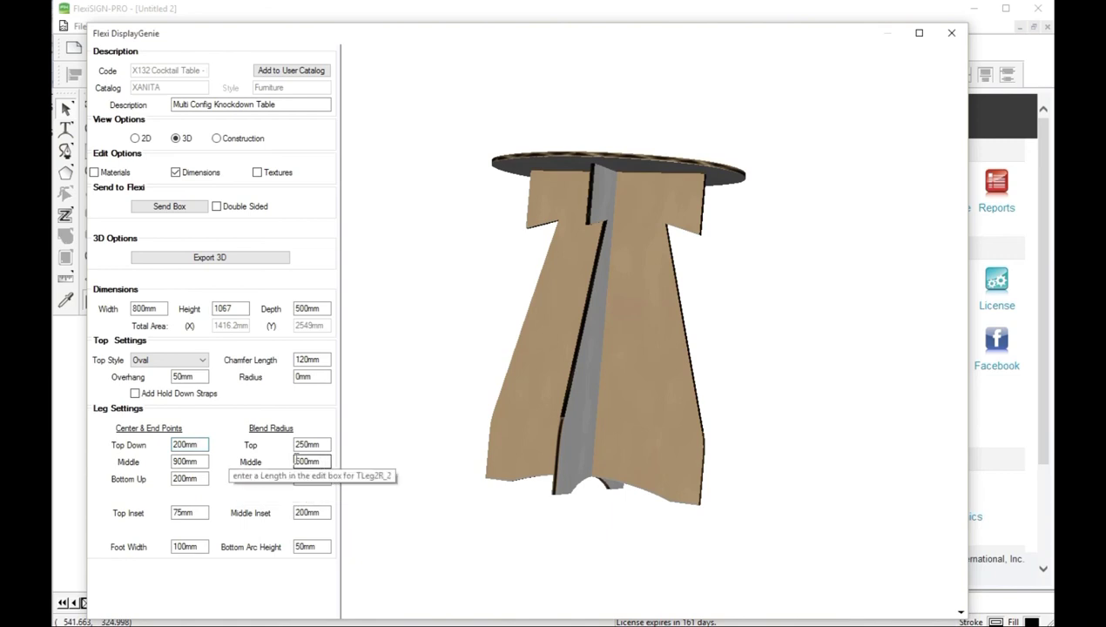
drag(307, 461, 268, 459)
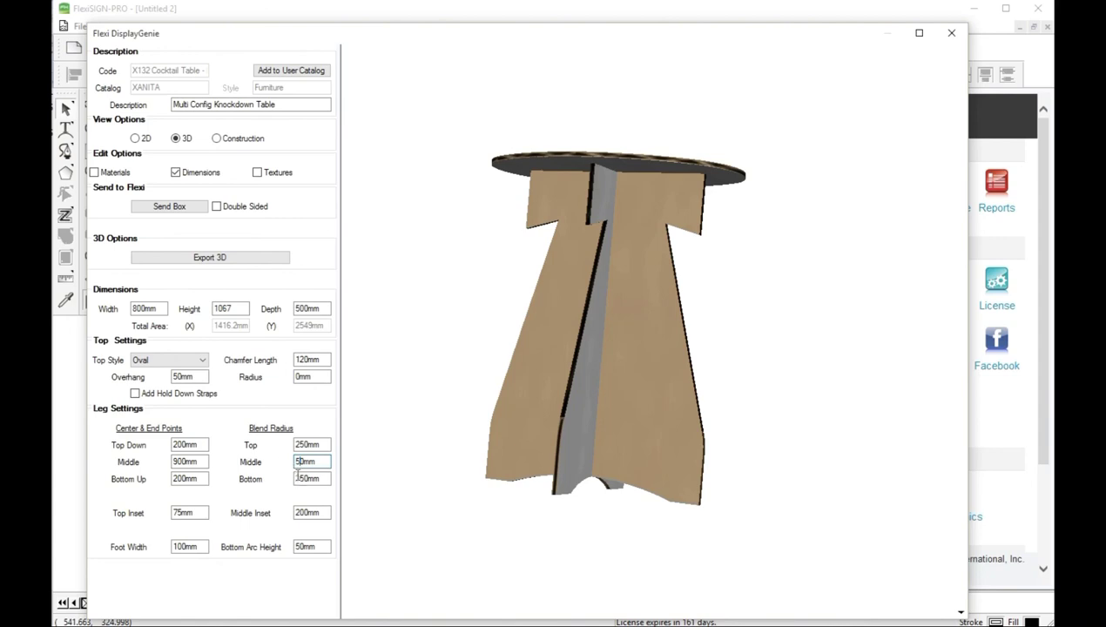
click(300, 479)
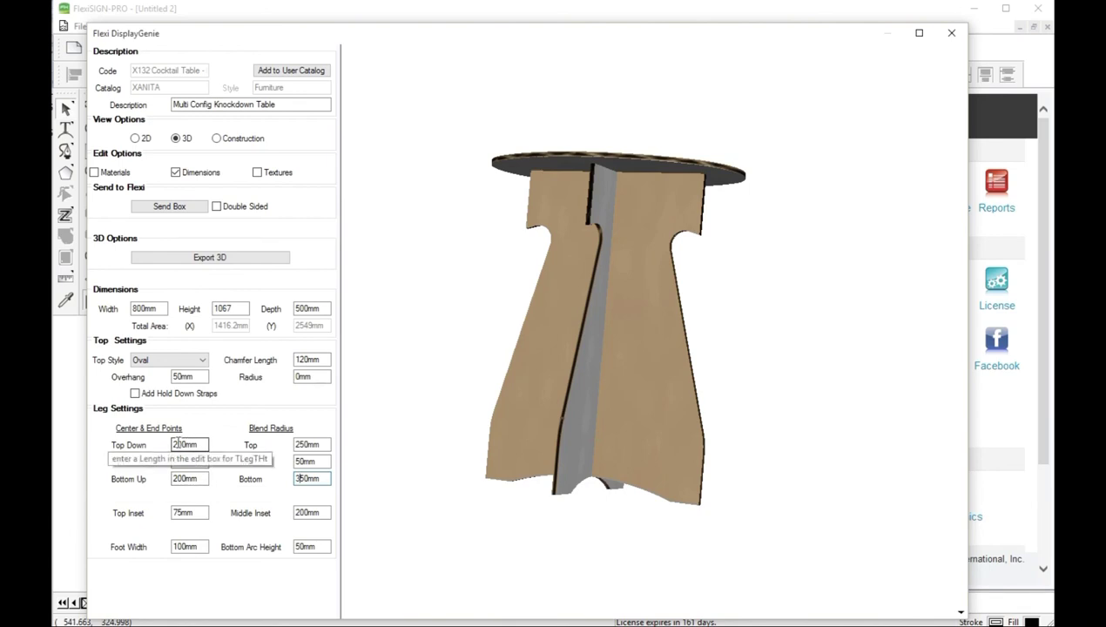
- Set the legs' Top Down point to 100mm for flared legs and make the table width 500mm
drag(177, 445, 159, 444)
text(1)
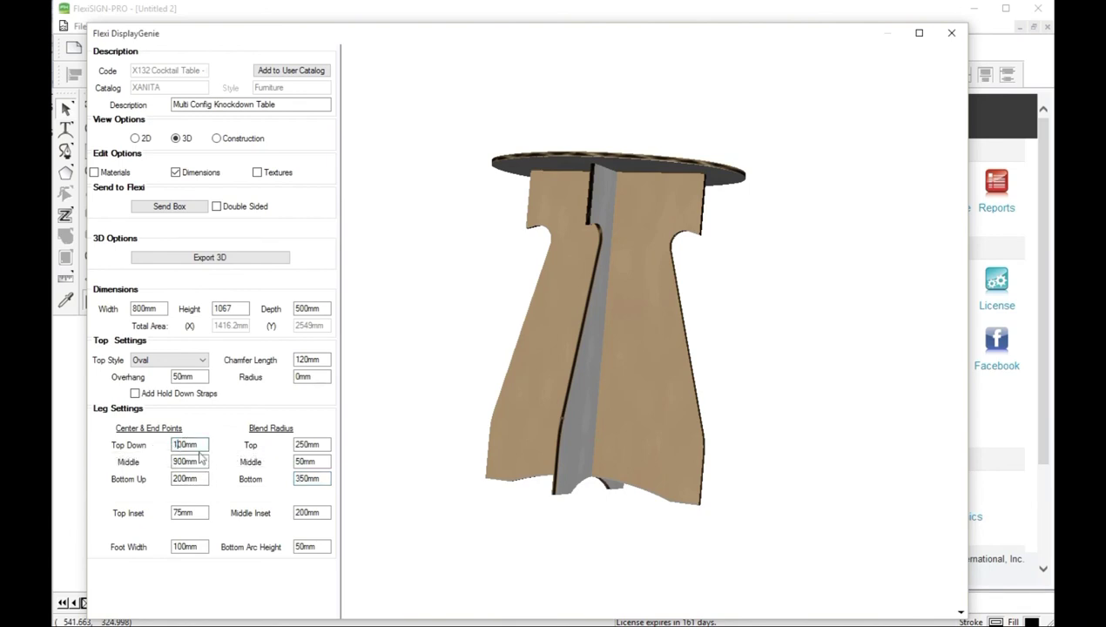
key(Tab)
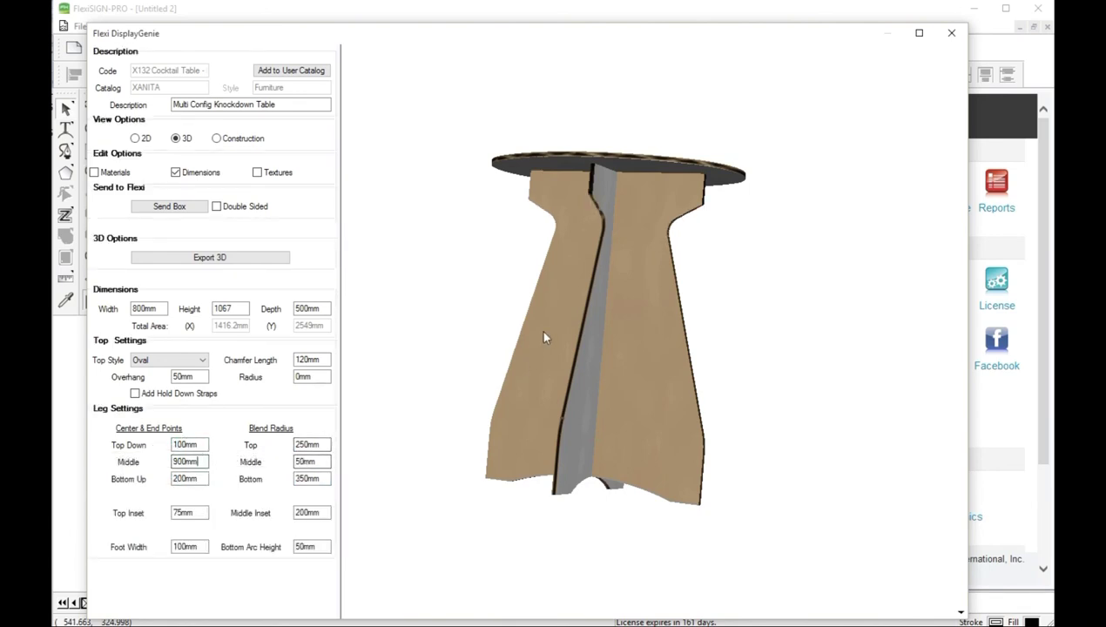
drag(546, 336, 394, 383)
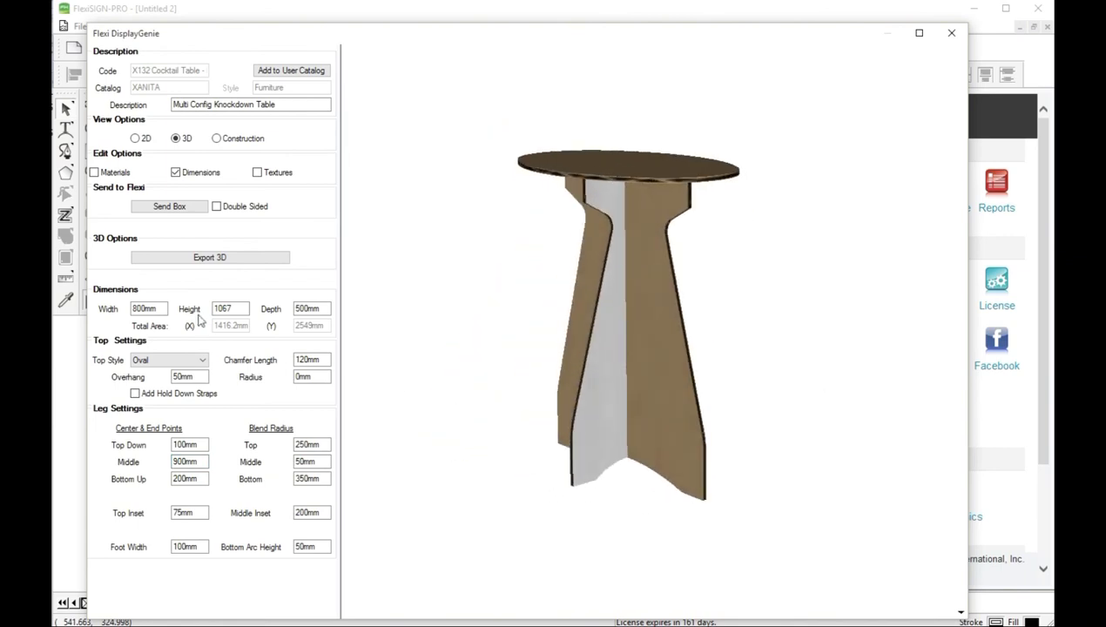
double_click(144, 309)
- Switch View Options to 2D to lay out the circular top and two flared leg pieces
click(136, 138)
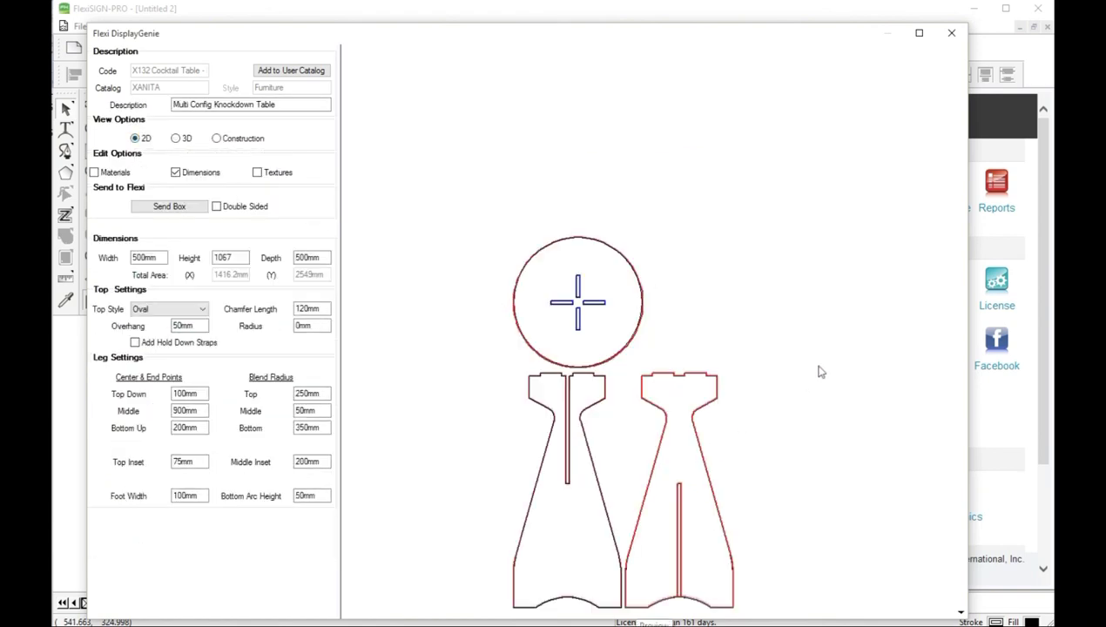